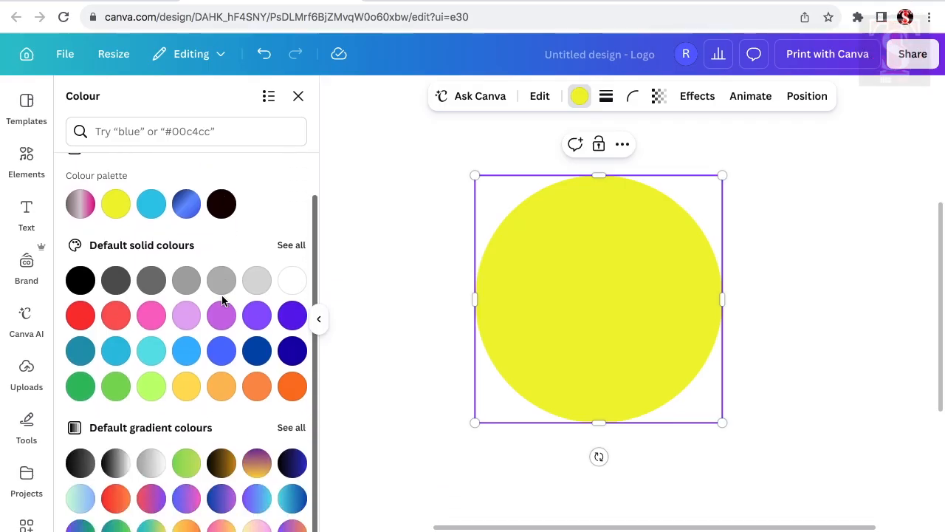
- Recolour the circle with the bright orange default solid colour
{"action": "left_click", "coordinate": [293, 387]}
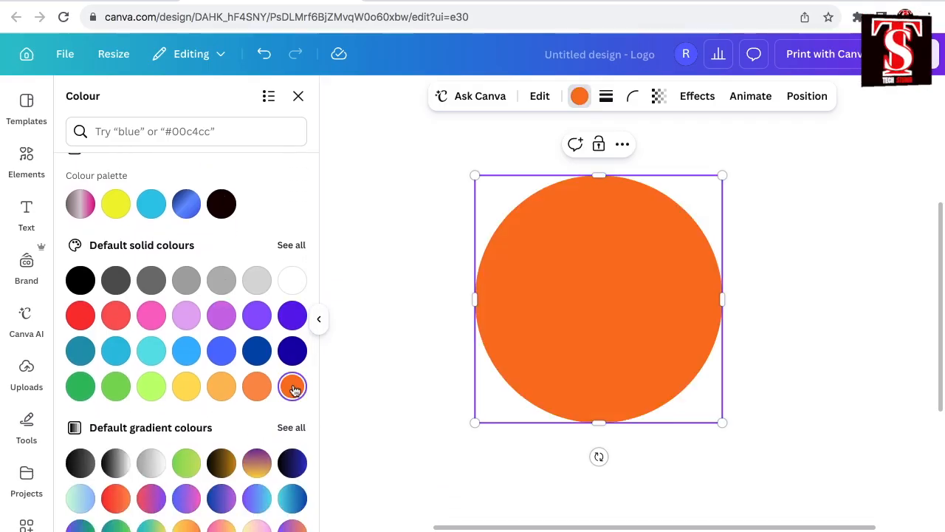
{"action": "left_click", "coordinate": [298, 96]}
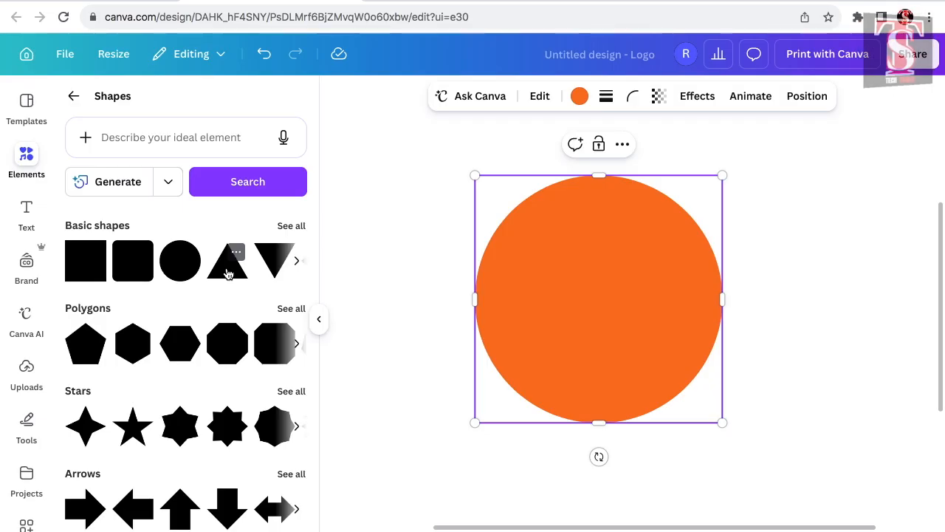
- Add a basic triangle shape over the circle and colour it light grey (#d9d9d9)
{"action": "left_click", "coordinate": [229, 275]}
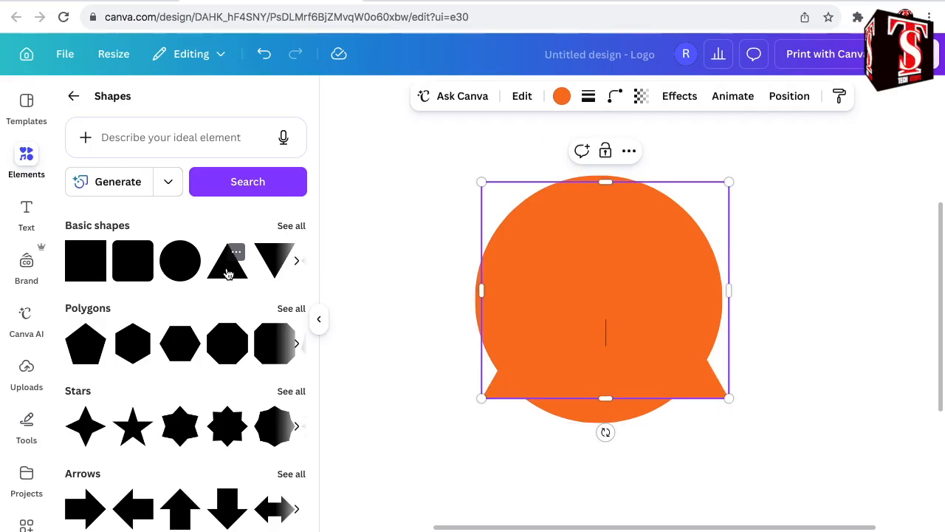
{"action": "left_click", "coordinate": [562, 96]}
{"action": "scroll", "coordinate": [260, 285], "scroll_direction": "down", "scroll_amount": 2}
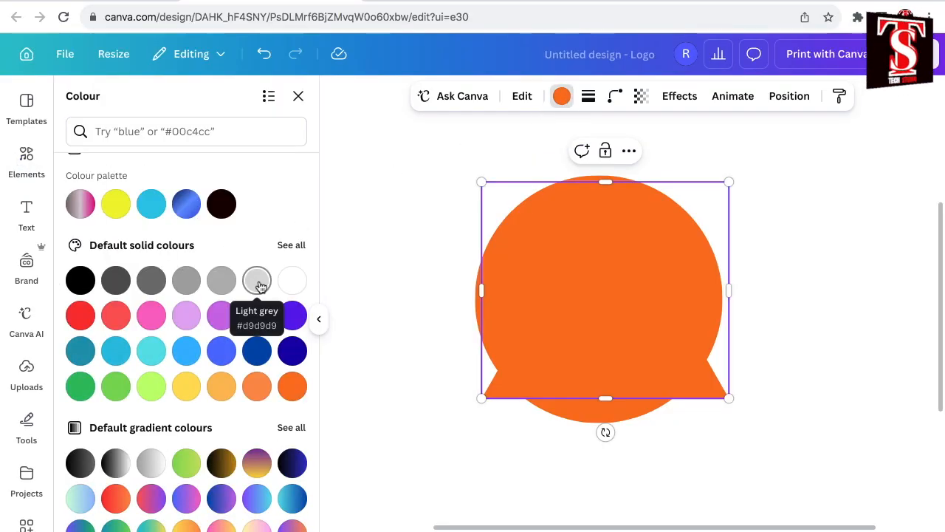
{"action": "left_click", "coordinate": [259, 282]}
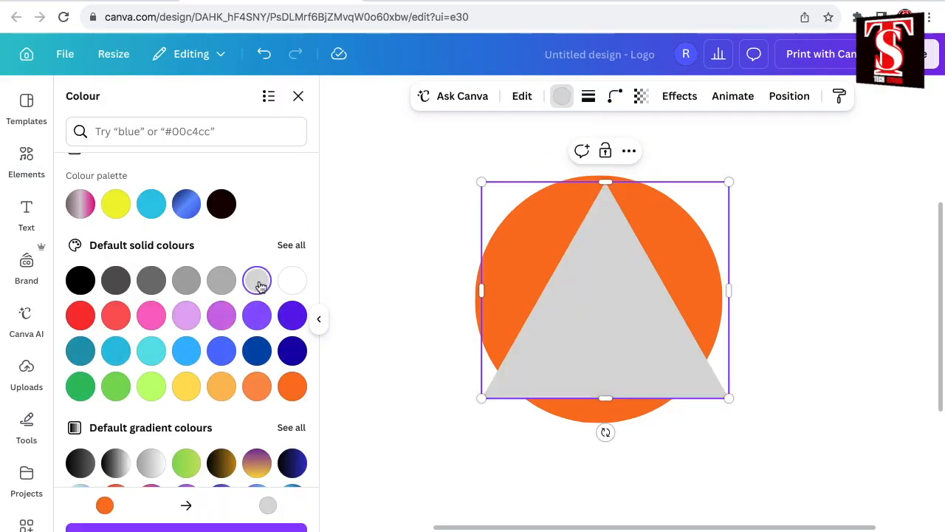
- Set the triangle's corner rounding to 40 and shrink it to a narrow wedge
{"action": "left_click", "coordinate": [613, 97]}
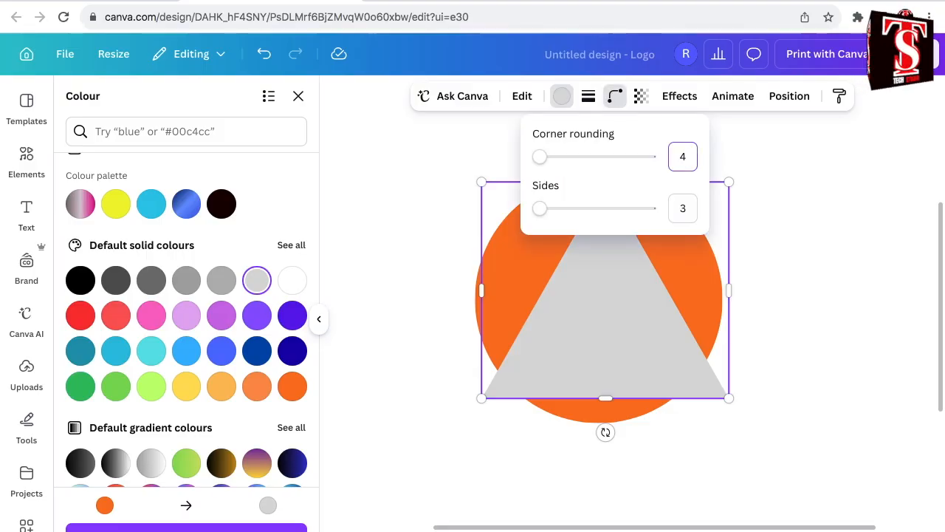
{"action": "key", "text": "Return"}
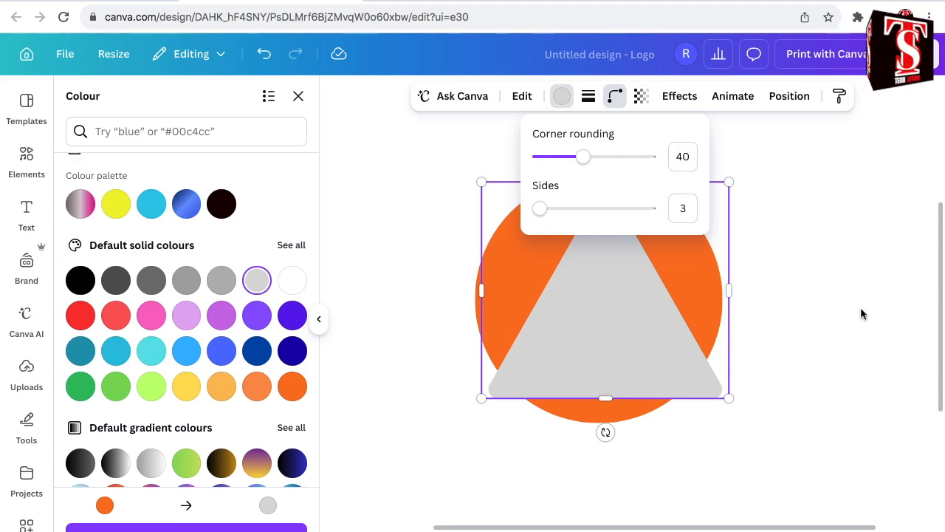
{"action": "left_click_drag", "start_coordinate": [729, 289], "coordinate": [653, 289]}
{"action": "scroll", "coordinate": [714, 186], "scroll_direction": "down", "scroll_amount": 1}
{"action": "left_click_drag", "start_coordinate": [653, 152], "coordinate": [588, 263]}
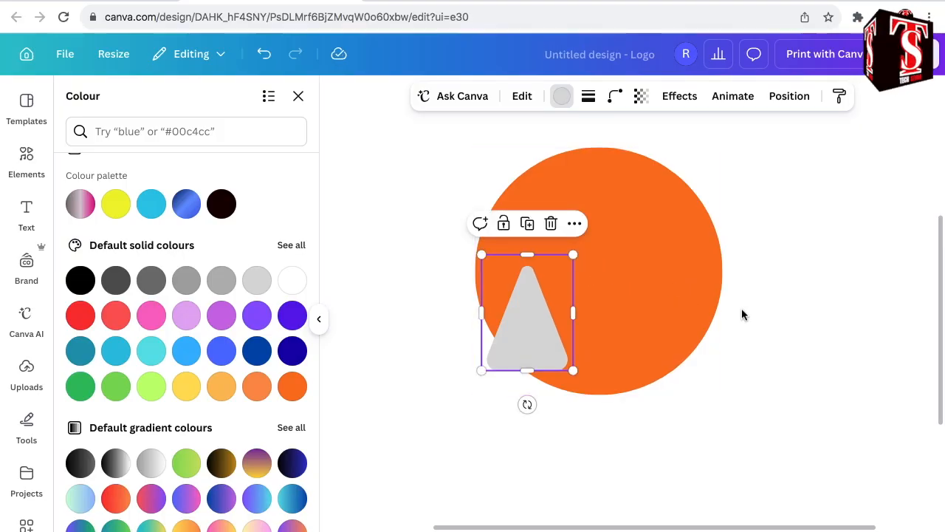
- Centre the grey triangle on the circle's lower edge and place an upside-down duplicate on the upper edge
{"action": "left_click_drag", "start_coordinate": [533, 329], "coordinate": [599, 140]}
{"action": "left_click", "coordinate": [600, 266]}
{"action": "scroll", "coordinate": [672, 216], "scroll_direction": "up", "scroll_amount": 2}
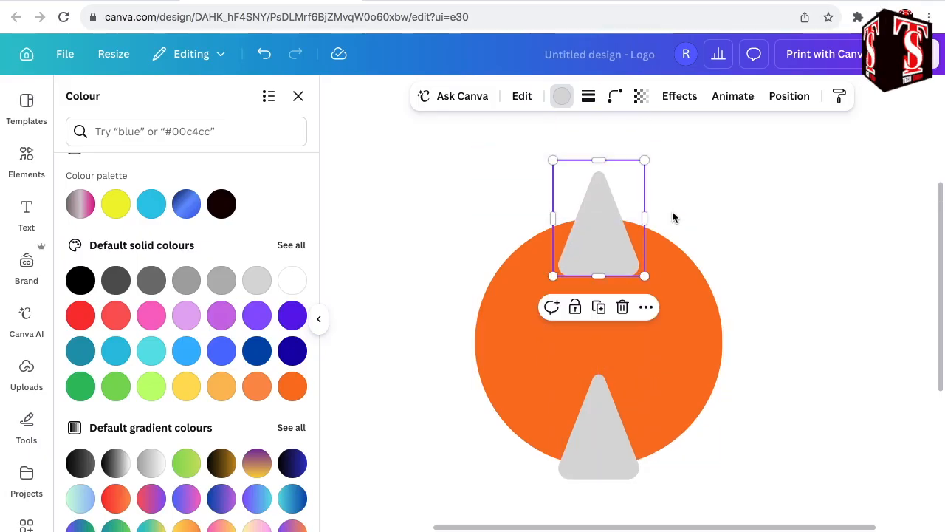
{"action": "left_click_drag", "start_coordinate": [599, 361], "coordinate": [599, 279]}
{"action": "scroll", "coordinate": [599, 251], "scroll_direction": "down", "scroll_amount": 1}
- Duplicate the grey triangle, rotate the copy to point inward and place it on the circle's left edge
{"action": "left_click", "coordinate": [599, 162]}
{"action": "left_click_drag", "start_coordinate": [615, 296], "coordinate": [498, 397]}
{"action": "left_click_drag", "start_coordinate": [409, 352], "coordinate": [490, 527]}
{"action": "left_click_drag", "start_coordinate": [488, 353], "coordinate": [513, 340]}
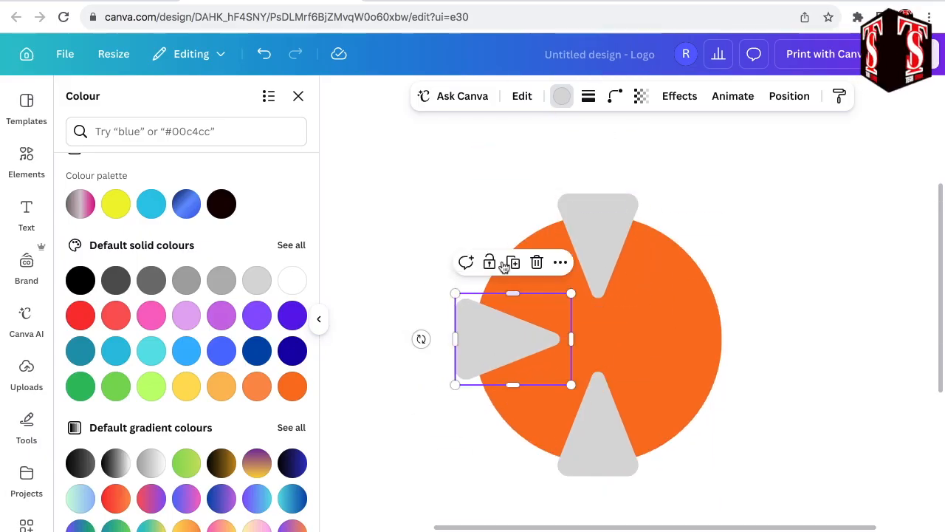
- Duplicate the left triangle, turn the copy to point inward and align it on the circle's right edge
{"action": "left_click", "coordinate": [512, 263]}
{"action": "left_click_drag", "start_coordinate": [431, 427], "coordinate": [739, 329]}
{"action": "left_click_drag", "start_coordinate": [645, 330], "coordinate": [701, 338]}
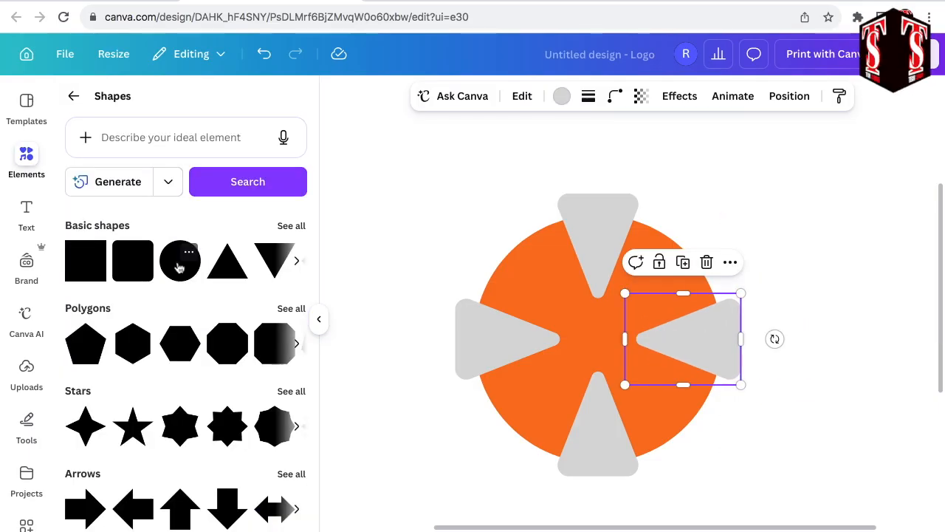
- Add a light grey circle, shrink it to a small hub and centre it between the four triangles
{"action": "left_click", "coordinate": [178, 268]}
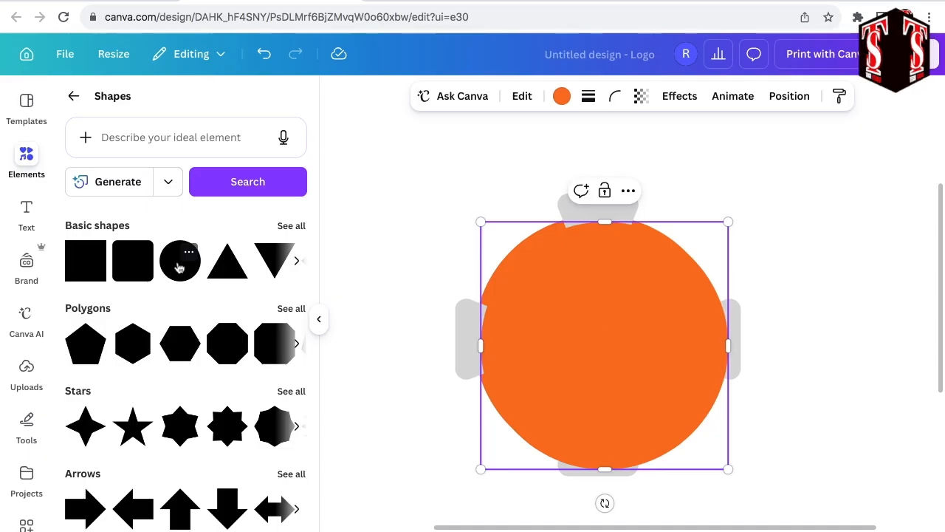
{"action": "left_click", "coordinate": [562, 96]}
{"action": "left_click", "coordinate": [221, 206]}
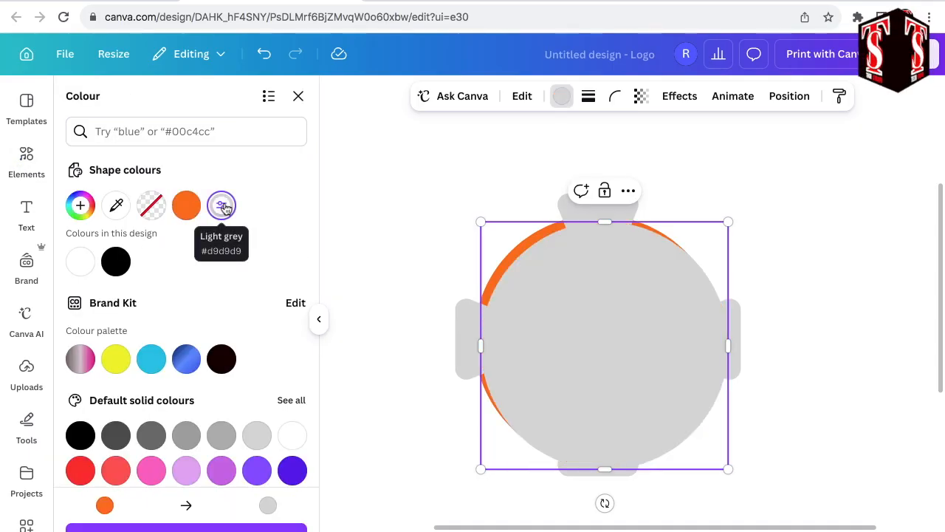
{"action": "left_click_drag", "start_coordinate": [729, 221], "coordinate": [544, 450]}
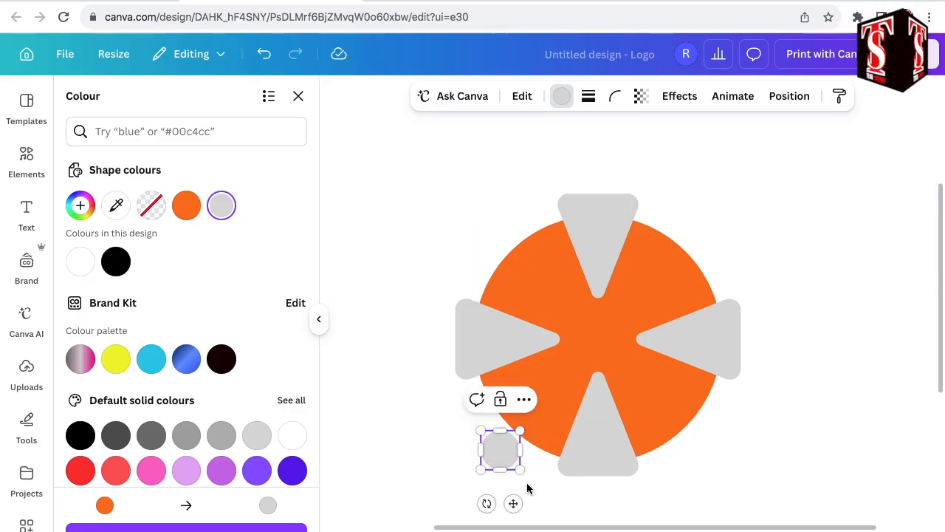
{"action": "left_click_drag", "start_coordinate": [513, 502], "coordinate": [611, 392]}
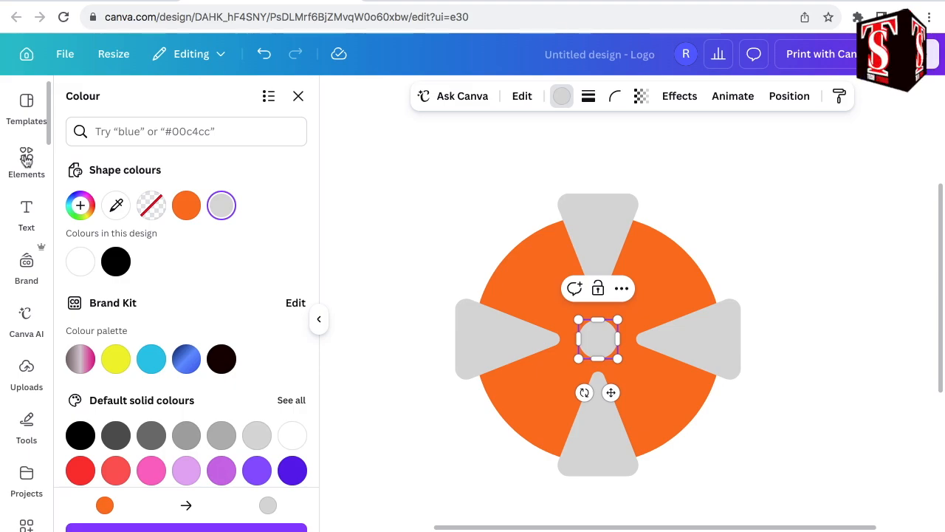
- Add an orange triangle, shrink it and place it inside the lower grey triangle
{"action": "left_click", "coordinate": [26, 158]}
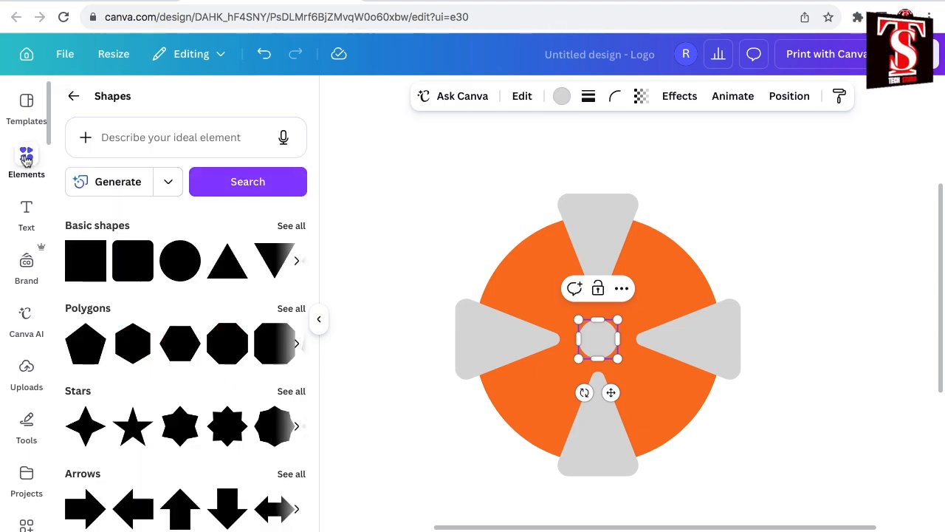
{"action": "left_click", "coordinate": [231, 271]}
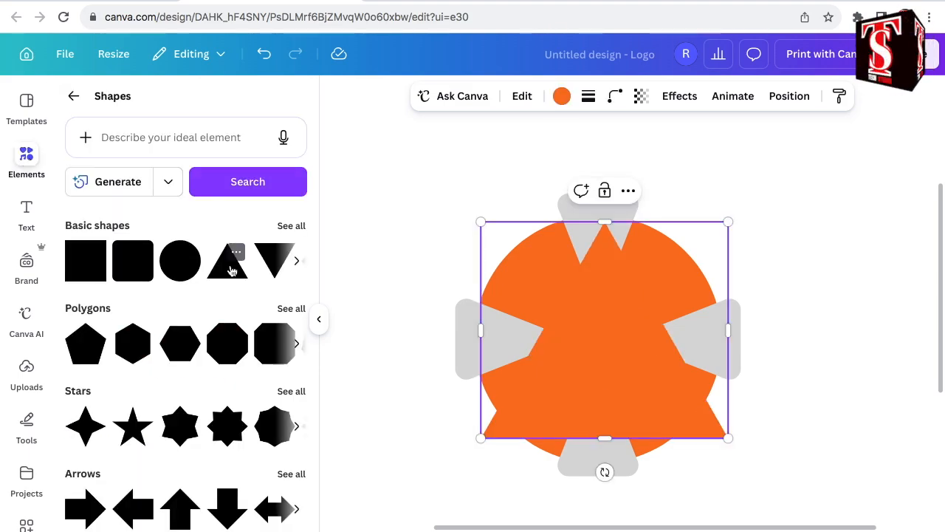
{"action": "left_click_drag", "start_coordinate": [730, 221], "coordinate": [530, 387]}
{"action": "left_click_drag", "start_coordinate": [520, 472], "coordinate": [609, 493]}
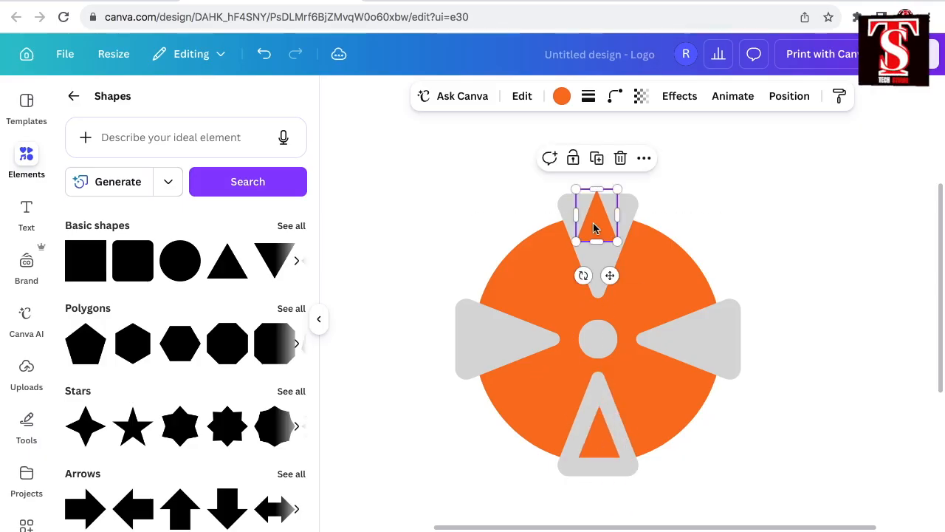
- Turn the copied small orange triangle upside down and fit it inside the upper grey triangle
{"action": "left_click_drag", "start_coordinate": [583, 276], "coordinate": [597, 195]}
{"action": "left_click_drag", "start_coordinate": [597, 209], "coordinate": [597, 235]}
{"action": "left_click_drag", "start_coordinate": [601, 435], "coordinate": [601, 437]}
{"action": "left_click", "coordinate": [597, 233]}
- Duplicate the small orange triangle, rotate the copy and fit it inside the left grey triangle
{"action": "left_click", "coordinate": [598, 184]}
{"action": "left_click_drag", "start_coordinate": [551, 235], "coordinate": [496, 457]}
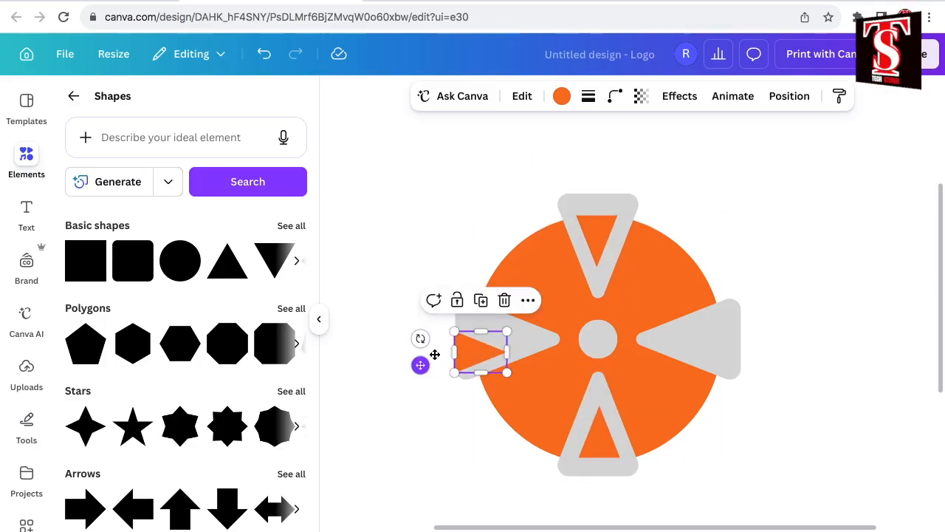
{"action": "left_click_drag", "start_coordinate": [420, 365], "coordinate": [444, 354]}
- Duplicate the small orange triangle once more, rotate the copy and fit it inside the right grey triangle
{"action": "left_click", "coordinate": [506, 289]}
{"action": "left_click_drag", "start_coordinate": [521, 344], "coordinate": [718, 336]}
{"action": "left_click_drag", "start_coordinate": [654, 327], "coordinate": [742, 339]}
- Search the elements for "circle" and add the thick black ring from the graphics results
{"action": "left_click", "coordinate": [26, 158]}
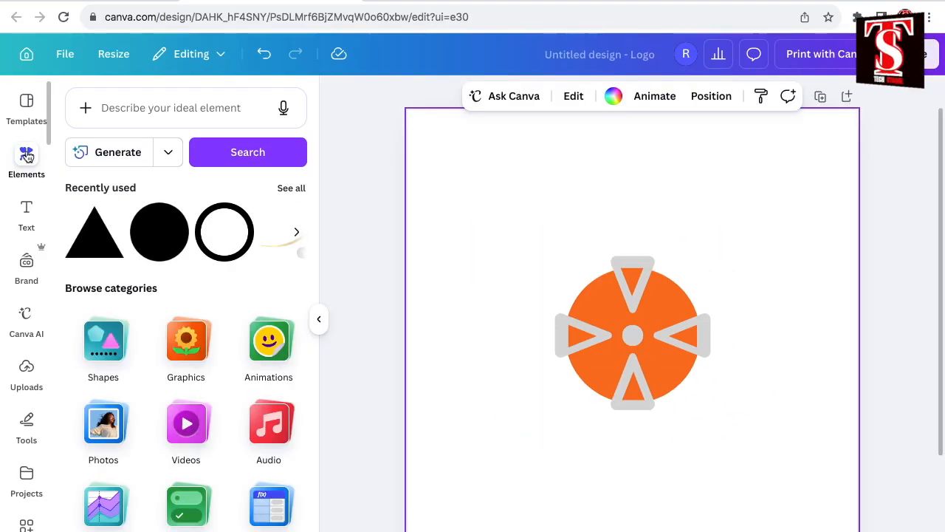
{"action": "left_click", "coordinate": [27, 157]}
{"action": "left_click", "coordinate": [144, 111]}
{"action": "type", "text": "circle"}
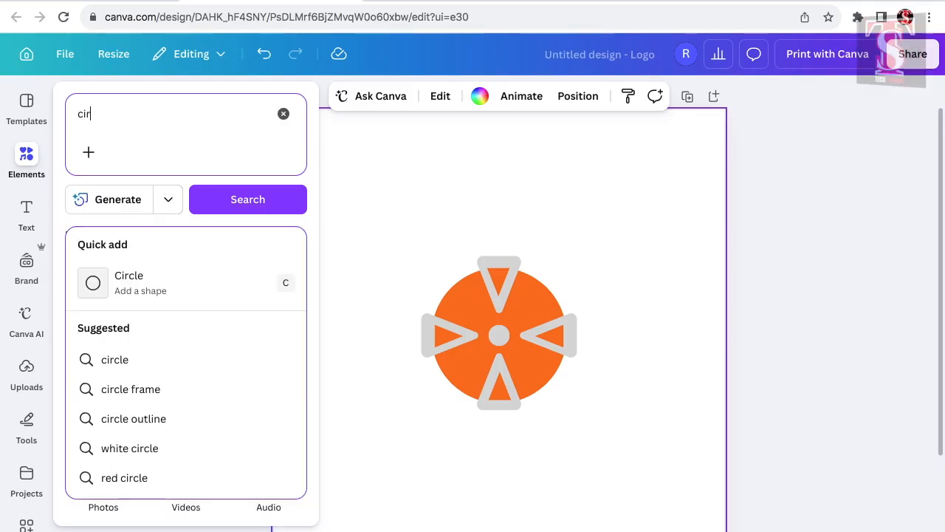
{"action": "key", "text": "Return"}
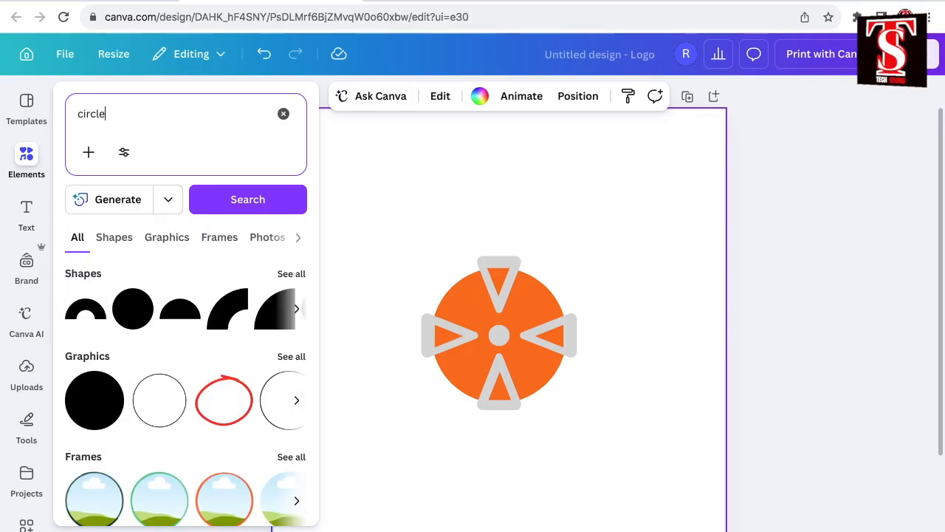
{"action": "scroll", "coordinate": [298, 317], "scroll_direction": "down", "scroll_amount": 1}
{"action": "left_click", "coordinate": [291, 314]}
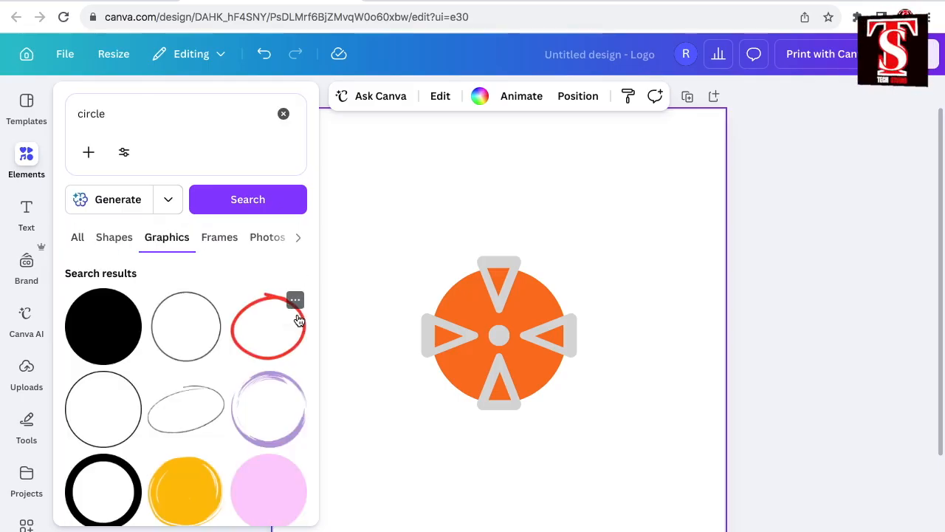
{"action": "scroll", "coordinate": [104, 358], "scroll_direction": "down", "scroll_amount": 2}
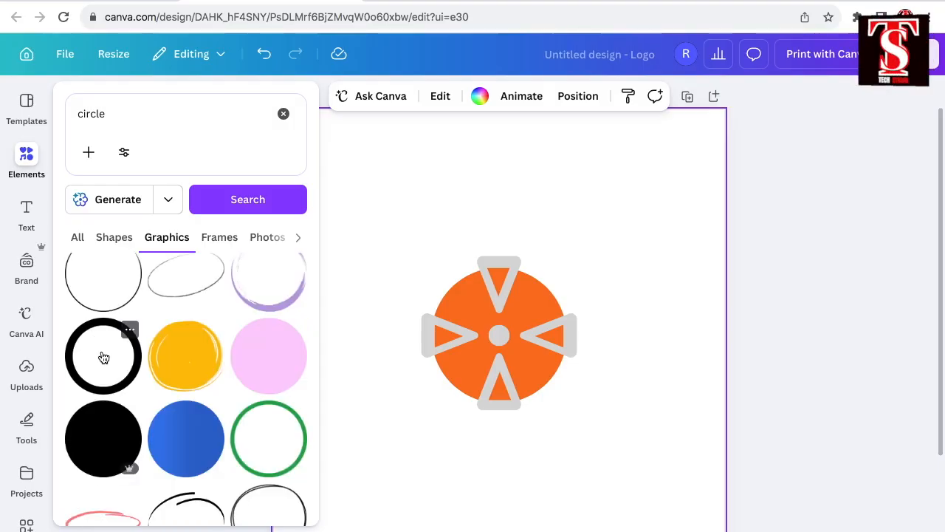
{"action": "left_click", "coordinate": [103, 358]}
- Centre the ring around the orange wheel as its rim and recolour it light grey
{"action": "left_click_drag", "start_coordinate": [631, 242], "coordinate": [616, 257]}
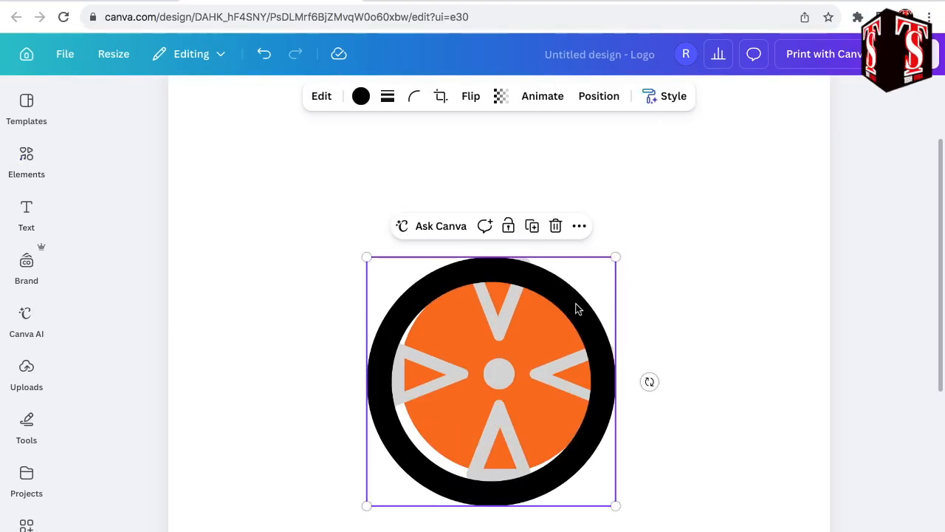
{"action": "left_click_drag", "start_coordinate": [578, 309], "coordinate": [581, 303]}
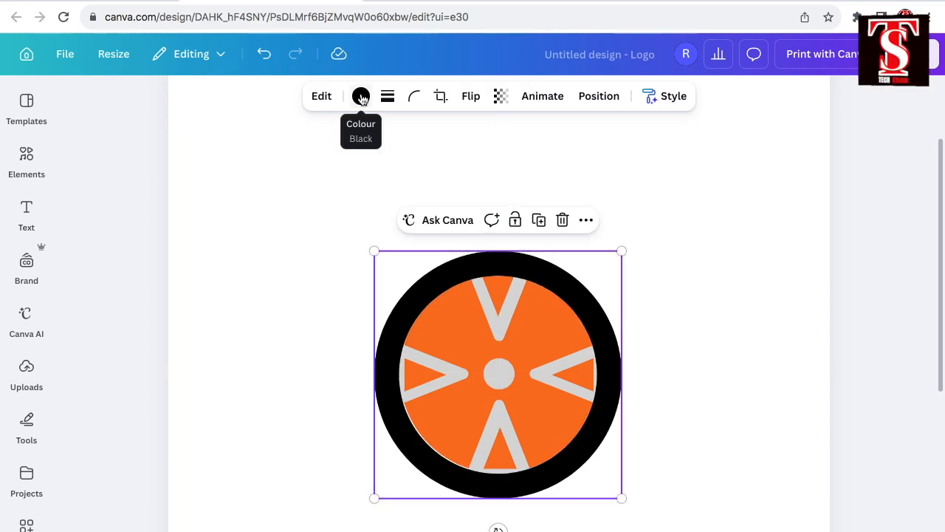
{"action": "left_click", "coordinate": [361, 96]}
{"action": "left_click", "coordinate": [151, 303]}
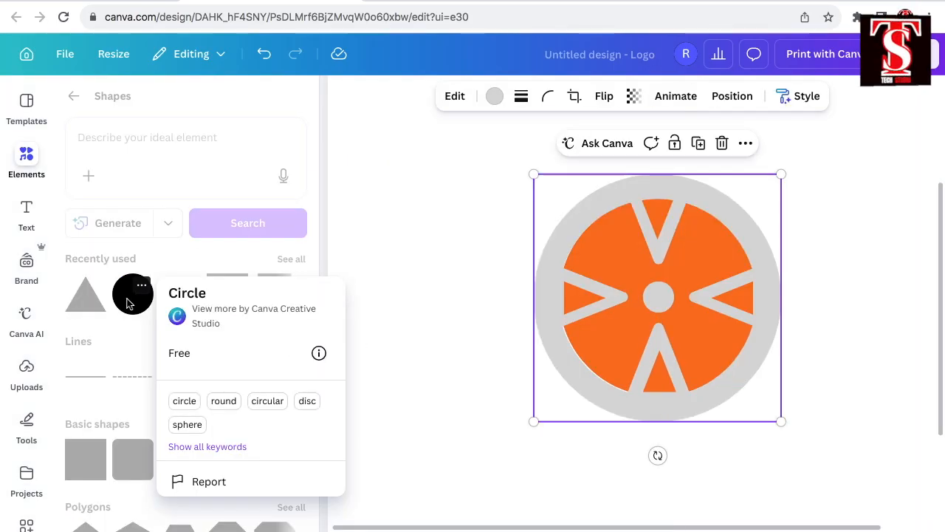
- Add a circle shape, colour it black and enlarge it to cover the grey rim
{"action": "left_click", "coordinate": [129, 304]}
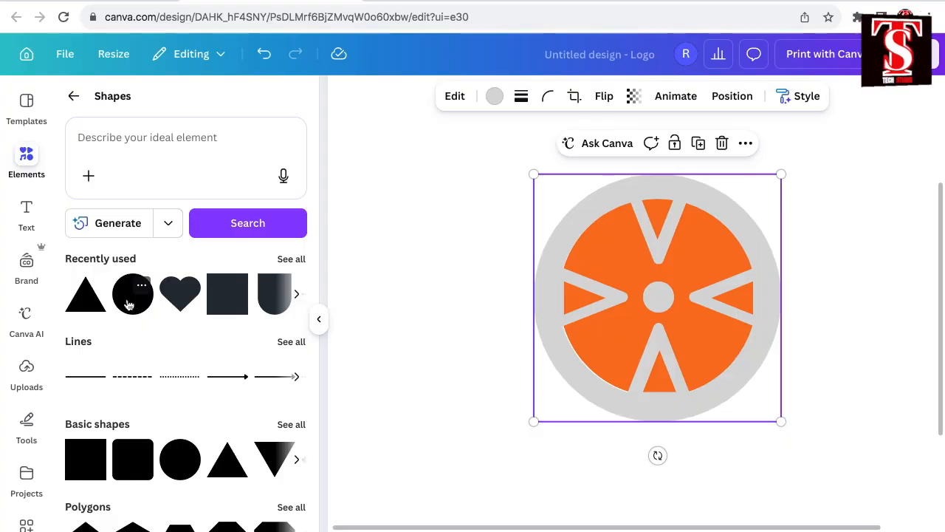
{"action": "left_click", "coordinate": [129, 304]}
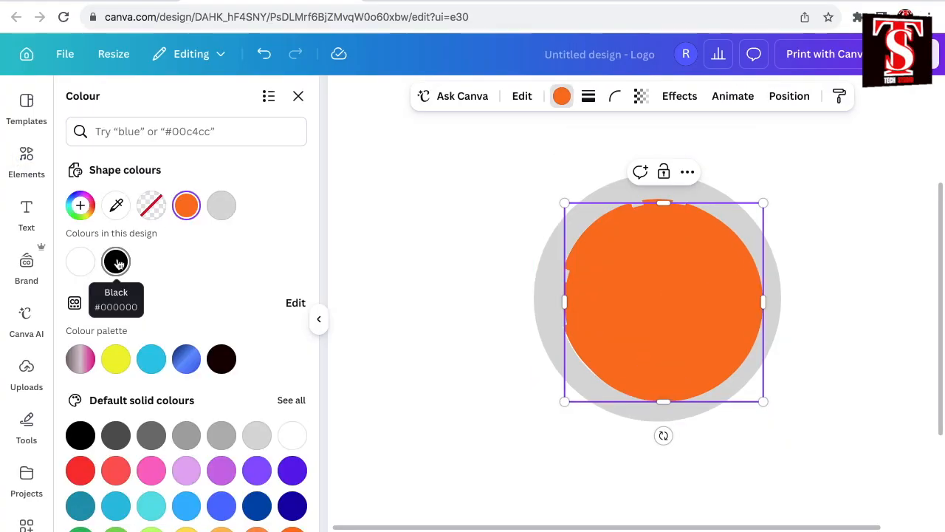
{"action": "left_click", "coordinate": [118, 264]}
{"action": "left_click_drag", "start_coordinate": [564, 402], "coordinate": [518, 447]}
{"action": "left_click_drag", "start_coordinate": [763, 202], "coordinate": [781, 184]}
{"action": "left_click_drag", "start_coordinate": [667, 295], "coordinate": [681, 271]}
- Send the black circle to the back and enlarge it evenly into a tyre around the rim
{"action": "right_click", "coordinate": [662, 273]}
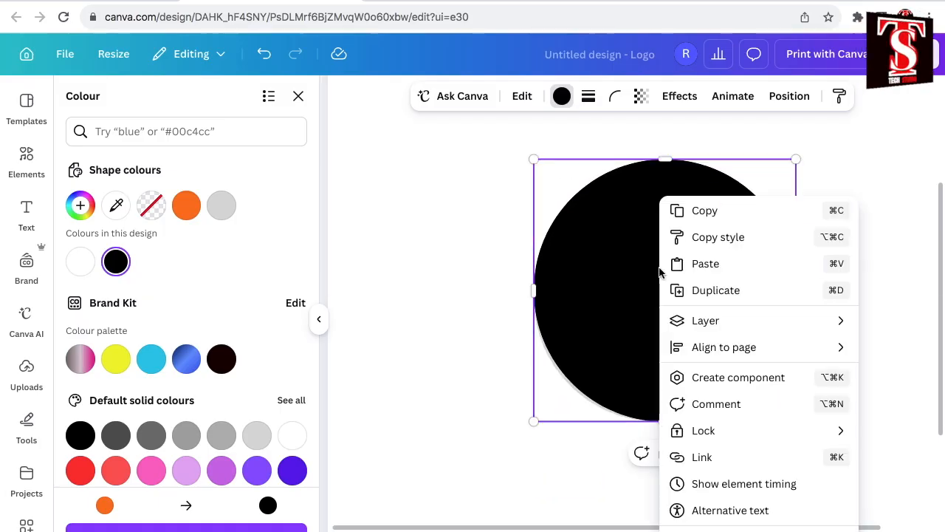
{"action": "mouse_move", "coordinate": [715, 324]}
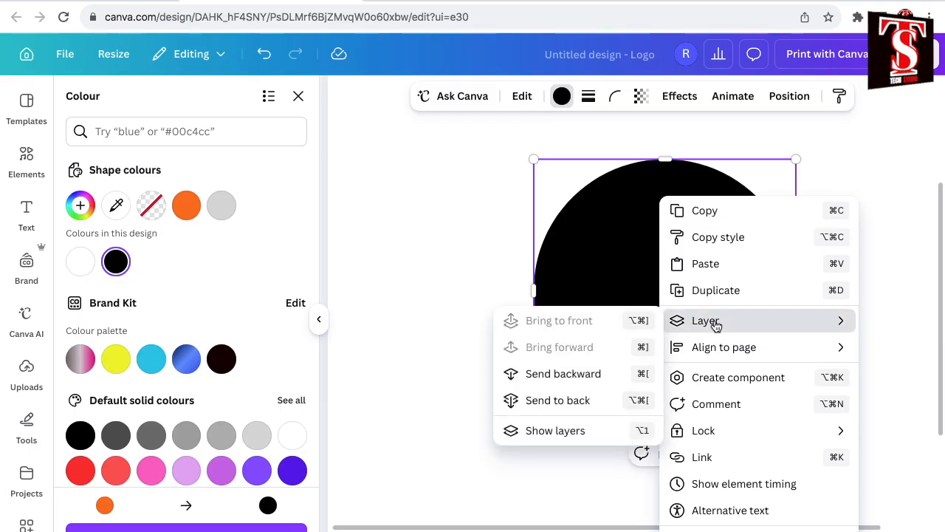
{"action": "left_click", "coordinate": [577, 403]}
{"action": "left_click_drag", "start_coordinate": [534, 418], "coordinate": [513, 438]}
{"action": "left_click_drag", "start_coordinate": [796, 159], "coordinate": [808, 151]}
{"action": "left_click_drag", "start_coordinate": [513, 441], "coordinate": [507, 448]}
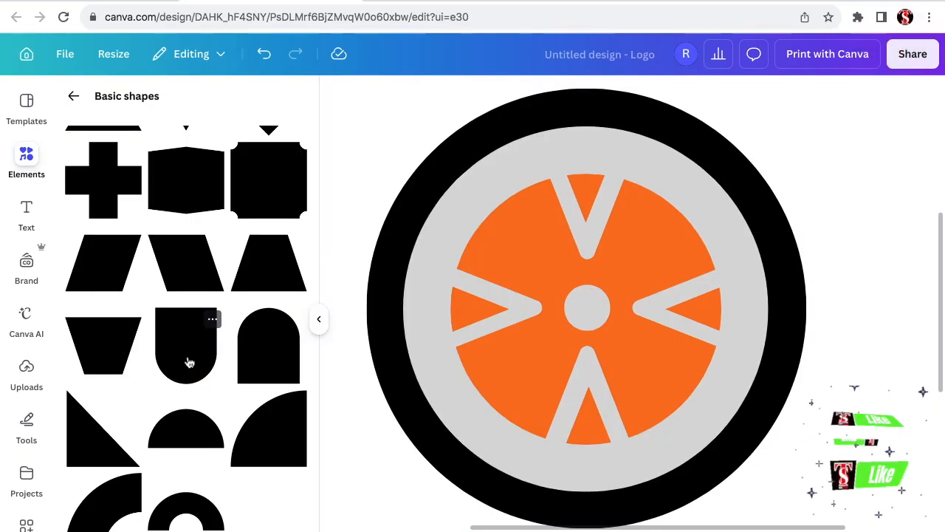
- Add the basic shape with a rounded bottom in white, shrink it and place it as a notch on the tyre's left edge
{"action": "left_click", "coordinate": [189, 362]}
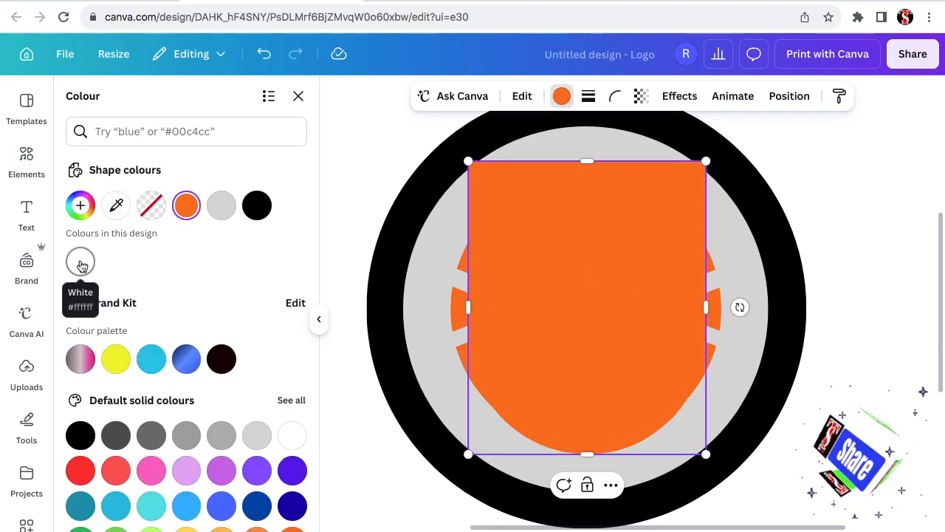
{"action": "left_click", "coordinate": [81, 262]}
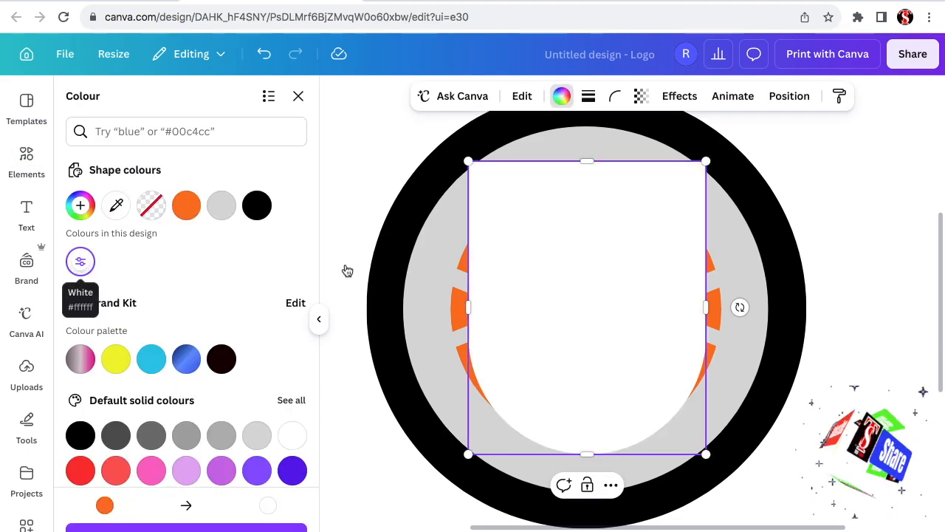
{"action": "left_click_drag", "start_coordinate": [608, 275], "coordinate": [712, 421]}
{"action": "left_click_drag", "start_coordinate": [711, 493], "coordinate": [340, 319]}
- Duplicate the white notch and position the copy, rotated to follow the curve, on the tyre's lower-left edge
{"action": "key", "text": "super+d"}
{"action": "left_click_drag", "start_coordinate": [391, 379], "coordinate": [420, 476]}
{"action": "left_click_drag", "start_coordinate": [394, 468], "coordinate": [428, 478]}
- Duplicate the white notch and place a rotated copy on the tyre's upper-left edge
{"action": "key", "text": "super+d"}
{"action": "scroll", "coordinate": [441, 528], "scroll_direction": "down", "scroll_amount": 3}
{"action": "left_click_drag", "start_coordinate": [679, 507], "coordinate": [628, 274]}
{"action": "mouse_move", "coordinate": [578, 313]}
{"action": "left_mouse_down"}
{"action": "mouse_move", "coordinate": [548, 319]}
{"action": "mouse_move", "coordinate": [577, 315]}
{"action": "left_mouse_up"}
{"action": "key", "text": "super+d"}
{"action": "scroll", "coordinate": [553, 125], "scroll_direction": "down", "scroll_amount": 5}
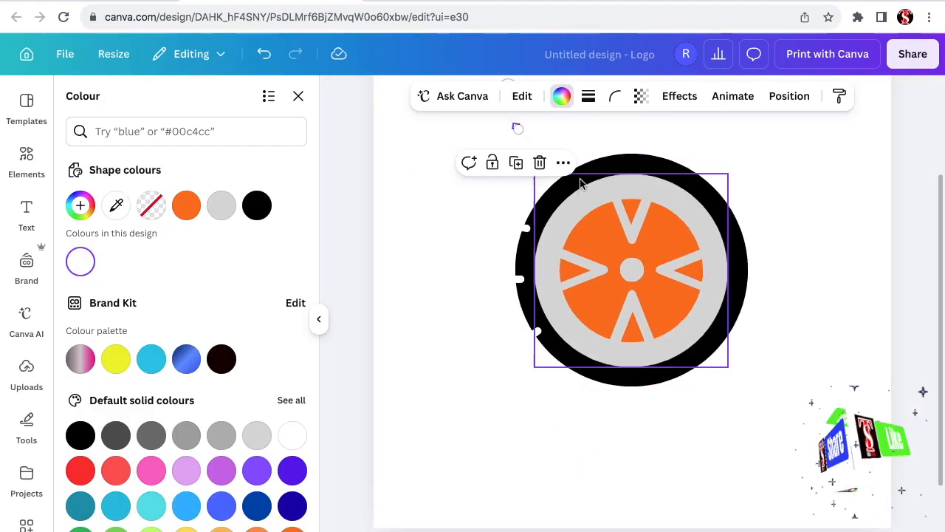
- Duplicate the upper-left notch and place the copy farther up the tyre's edge, rotated to follow the curve
{"action": "left_click", "coordinate": [525, 230]}
{"action": "key", "text": "super+d"}
{"action": "left_click_drag", "start_coordinate": [538, 272], "coordinate": [566, 224]}
{"action": "scroll", "coordinate": [566, 214], "scroll_direction": "up", "scroll_amount": 5}
{"action": "left_click_drag", "start_coordinate": [526, 213], "coordinate": [545, 220]}
{"action": "left_click", "coordinate": [547, 223]}
- Continue the white notches over the tyre's top and upper-right edge, rotating each copy to follow the curve
{"action": "left_click_drag", "start_coordinate": [589, 216], "coordinate": [684, 157]}
{"action": "scroll", "coordinate": [644, 128], "scroll_direction": "down", "scroll_amount": 5}
{"action": "left_click_drag", "start_coordinate": [630, 227], "coordinate": [604, 229]}
{"action": "left_click", "coordinate": [625, 161]}
{"action": "left_click_drag", "start_coordinate": [670, 210], "coordinate": [681, 230]}
{"action": "left_click_drag", "start_coordinate": [654, 227], "coordinate": [640, 226]}
{"action": "left_click", "coordinate": [672, 155]}
{"action": "mouse_move", "coordinate": [709, 237]}
{"action": "left_mouse_down"}
{"action": "mouse_move", "coordinate": [692, 268]}
{"action": "mouse_move", "coordinate": [703, 245]}
{"action": "mouse_move", "coordinate": [561, 221]}
{"action": "mouse_move", "coordinate": [726, 268]}
{"action": "mouse_move", "coordinate": [709, 255]}
{"action": "left_mouse_up"}
- Place another rotated white notch on the tyre's right edge, just above its horizontal centre line
{"action": "scroll", "coordinate": [692, 268], "scroll_direction": "up", "scroll_amount": 5}
{"action": "left_click", "coordinate": [682, 175]}
{"action": "left_click", "coordinate": [735, 175]}
{"action": "left_click_drag", "start_coordinate": [761, 294], "coordinate": [720, 271]}
{"action": "left_click_drag", "start_coordinate": [735, 303], "coordinate": [731, 302]}
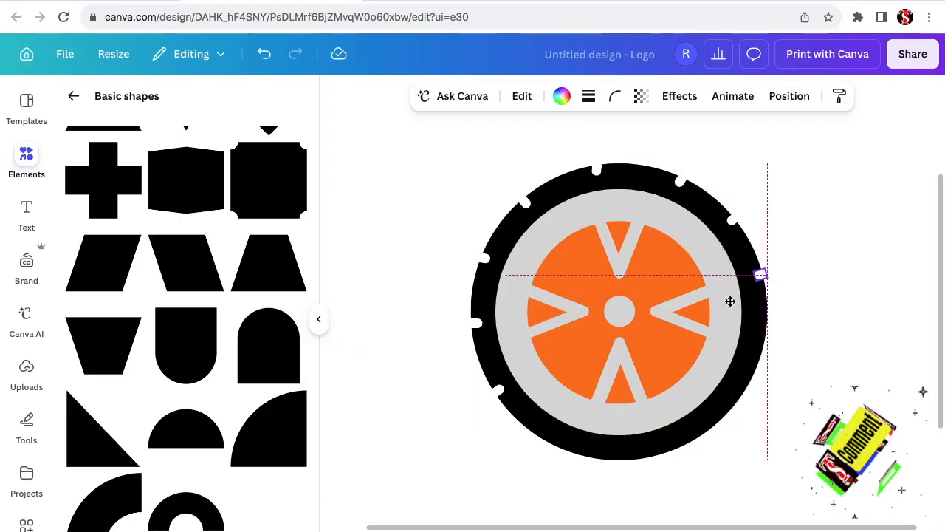
- Add rotated white notches to the tyre's right edge below centre and to its lower-right edge
{"action": "left_click", "coordinate": [761, 234]}
{"action": "left_click_drag", "start_coordinate": [758, 356], "coordinate": [722, 320]}
{"action": "left_click", "coordinate": [761, 300]}
{"action": "left_click_drag", "start_coordinate": [739, 443], "coordinate": [704, 439]}
{"action": "left_click_drag", "start_coordinate": [729, 445], "coordinate": [715, 444]}
{"action": "left_click", "coordinate": [727, 365]}
- Complete the ring of white notches along the tyre's bottom and lower-left edge, rotating each to follow the curve
{"action": "left_click_drag", "start_coordinate": [661, 496], "coordinate": [647, 468]}
{"action": "left_click_drag", "start_coordinate": [669, 483], "coordinate": [642, 491]}
{"action": "left_click_drag", "start_coordinate": [641, 462], "coordinate": [638, 460]}
{"action": "left_click", "coordinate": [681, 403]}
{"action": "mouse_move", "coordinate": [595, 494]}
{"action": "left_mouse_down"}
{"action": "mouse_move", "coordinate": [571, 471]}
{"action": "mouse_move", "coordinate": [649, 448]}
{"action": "mouse_move", "coordinate": [603, 495]}
{"action": "left_mouse_up"}
{"action": "left_click", "coordinate": [605, 414]}
{"action": "left_click_drag", "start_coordinate": [534, 508], "coordinate": [524, 453]}
{"action": "left_click", "coordinate": [853, 251]}
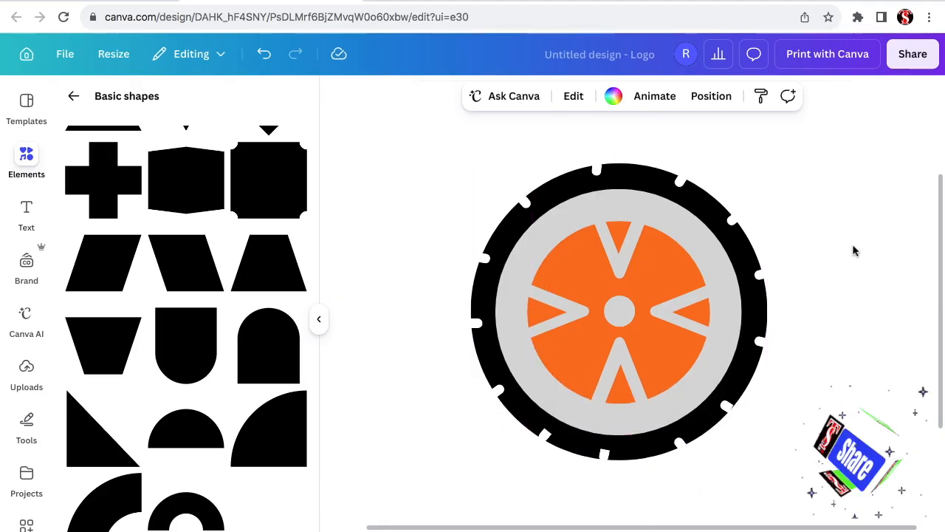
- Add a black rounded-bottom shape, make it narrow and elongated, and angle it off the tyre's lower right as the tail of a Q
{"action": "left_click", "coordinate": [185, 355]}
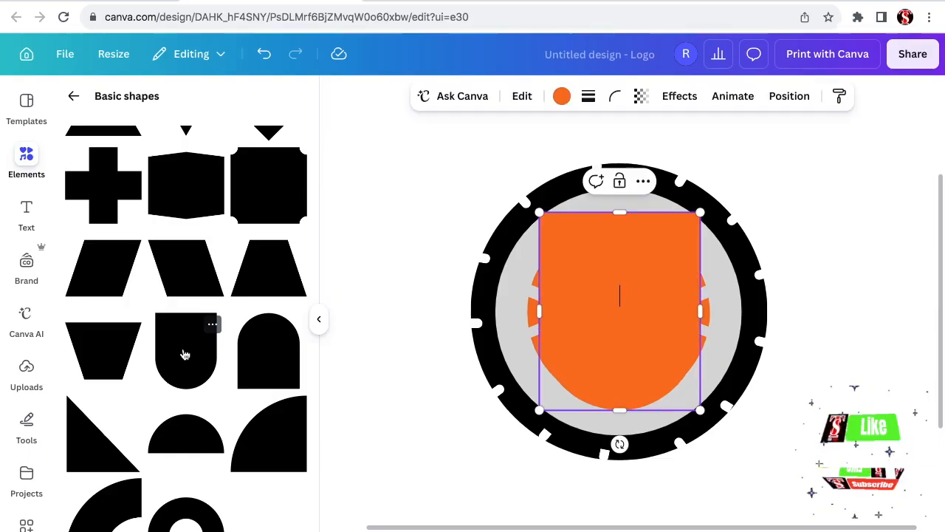
{"action": "left_click", "coordinate": [562, 97]}
{"action": "left_click", "coordinate": [292, 209]}
{"action": "left_click_drag", "start_coordinate": [539, 212], "coordinate": [644, 342]}
{"action": "left_click_drag", "start_coordinate": [646, 375], "coordinate": [669, 375]}
{"action": "left_click_drag", "start_coordinate": [684, 410], "coordinate": [685, 436]}
{"action": "left_click_drag", "start_coordinate": [697, 469], "coordinate": [807, 455]}
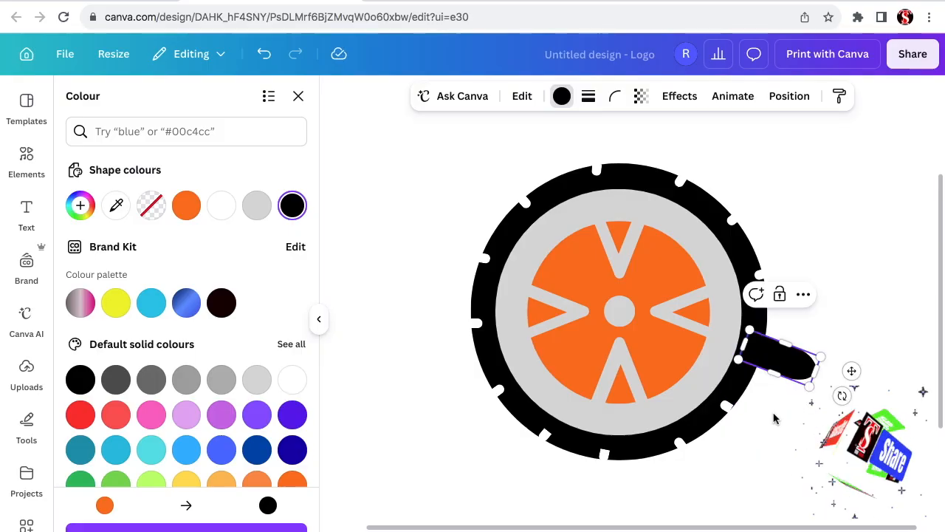
{"action": "left_click", "coordinate": [774, 419]}
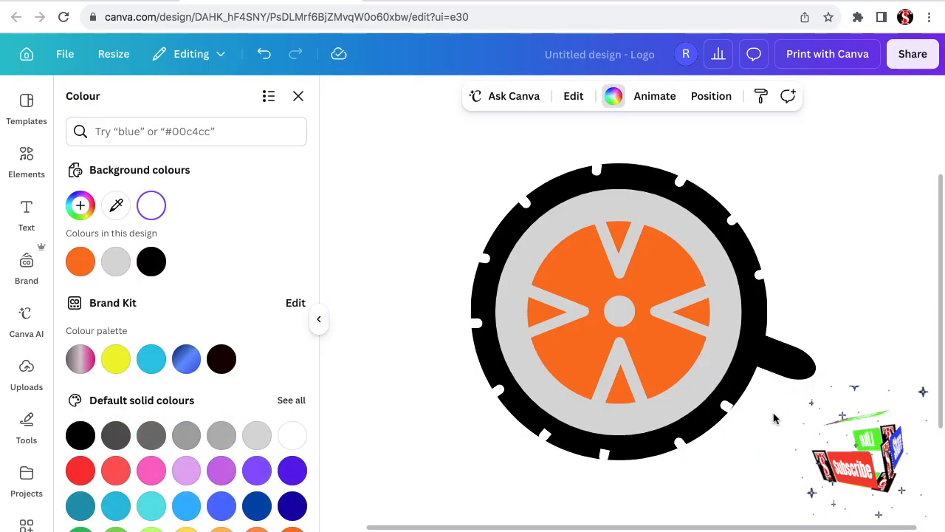
- Group all the wheel and tail shapes, then enlarge the group and place it on the left side of the page
{"action": "key", "text": "ctrl+minus"}
{"action": "left_click_drag", "start_coordinate": [521, 193], "coordinate": [772, 440]}
{"action": "left_click_drag", "start_coordinate": [771, 441], "coordinate": [771, 436]}
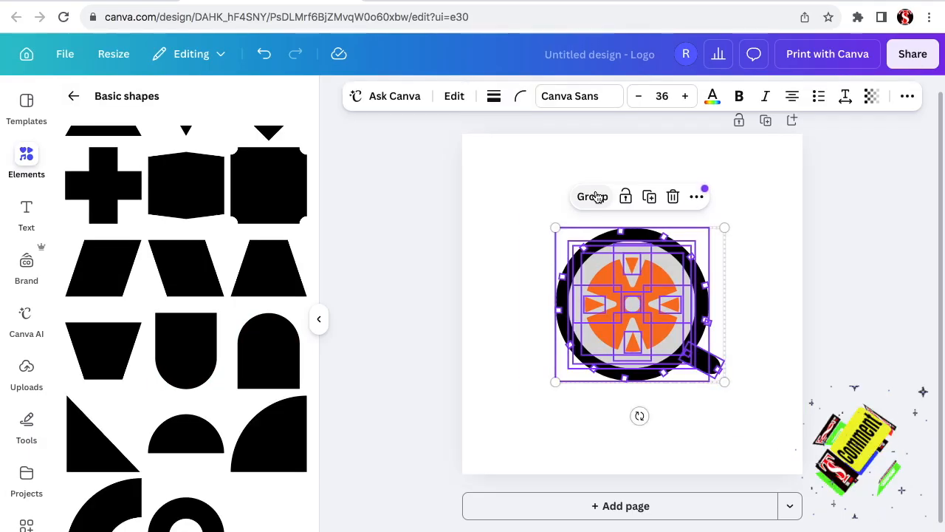
{"action": "left_click", "coordinate": [599, 197]}
{"action": "left_click_drag", "start_coordinate": [651, 321], "coordinate": [576, 271]}
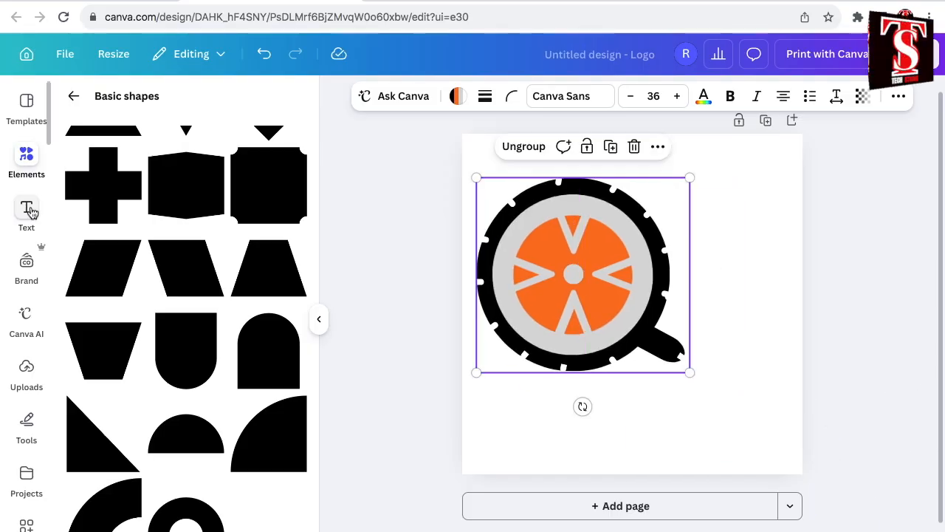
- Add the heading "T" in the Wedges font, enlarged to size 808 and placed beside the wheel on its right
{"action": "left_click", "coordinate": [28, 211]}
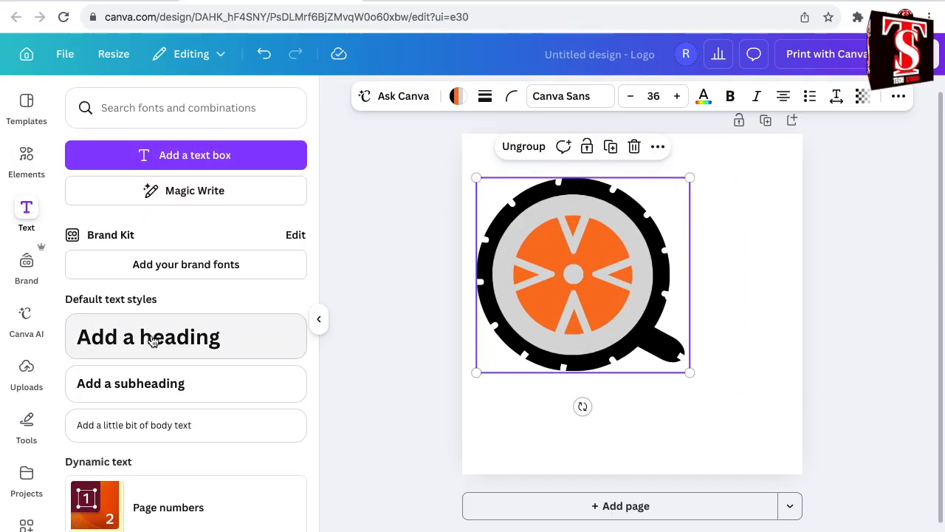
{"action": "left_click", "coordinate": [151, 340]}
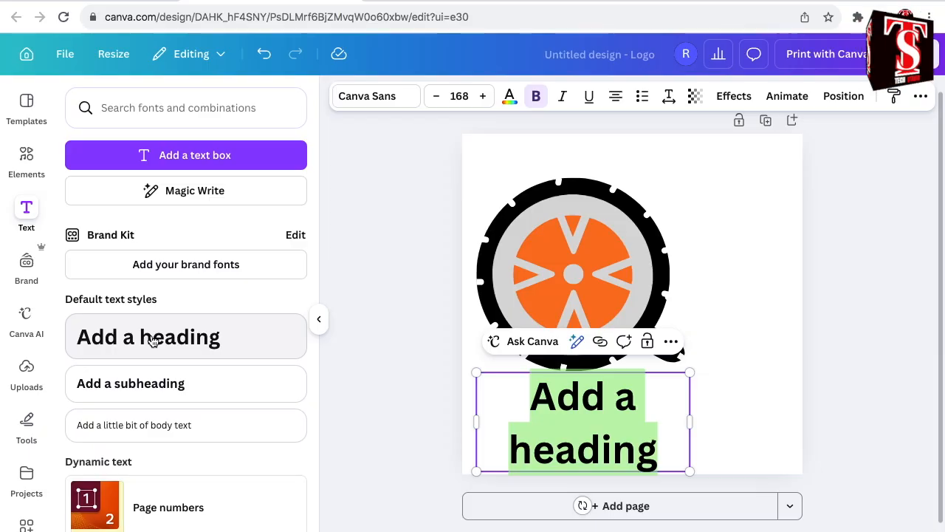
{"action": "type", "text": "T"}
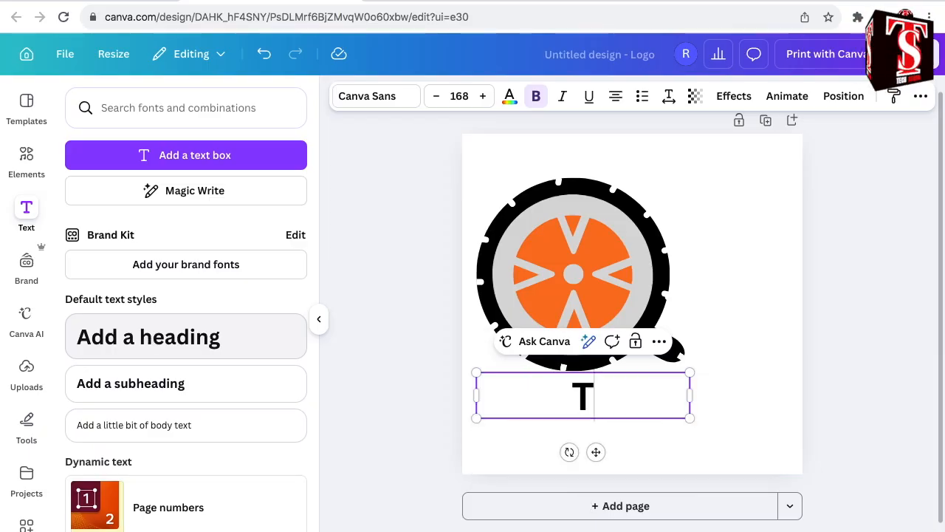
{"action": "left_click", "coordinate": [377, 97]}
{"action": "type", "text": "wedges"}
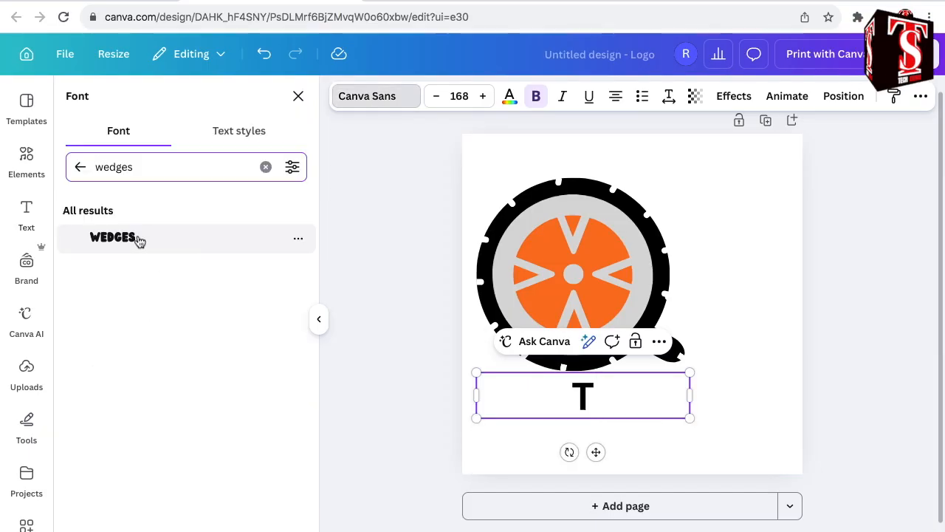
{"action": "left_click", "coordinate": [139, 241]}
{"action": "left_click_drag", "start_coordinate": [690, 373], "coordinate": [821, 271]}
{"action": "left_click_drag", "start_coordinate": [608, 292], "coordinate": [734, 283]}
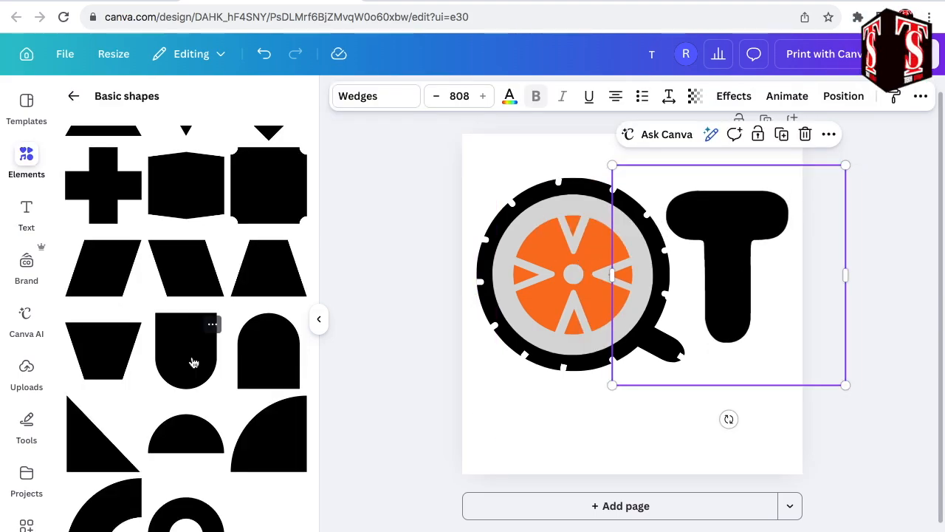
- Add a white rounded-bottom shape, shrink it and place it as a notch in the middle of the T's top edge
{"action": "left_click", "coordinate": [192, 361]}
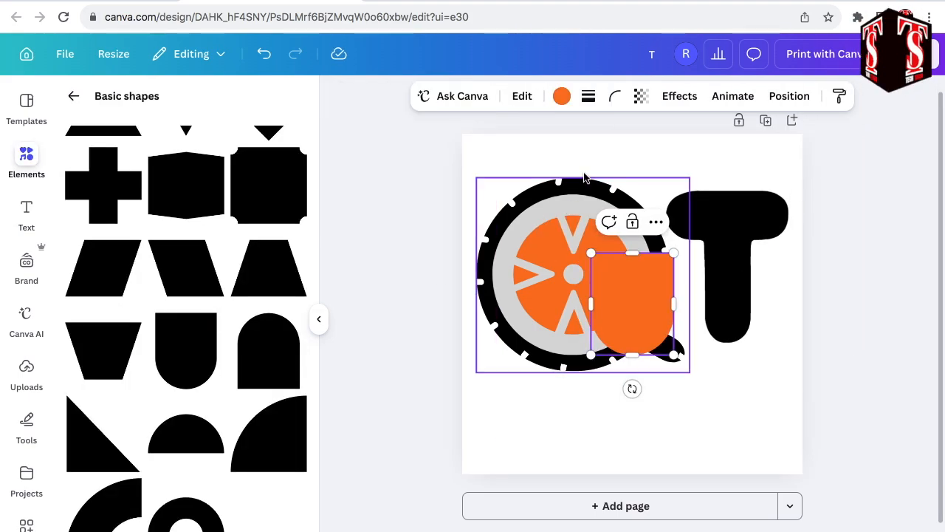
{"action": "left_click", "coordinate": [561, 96]}
{"action": "left_click", "coordinate": [225, 211]}
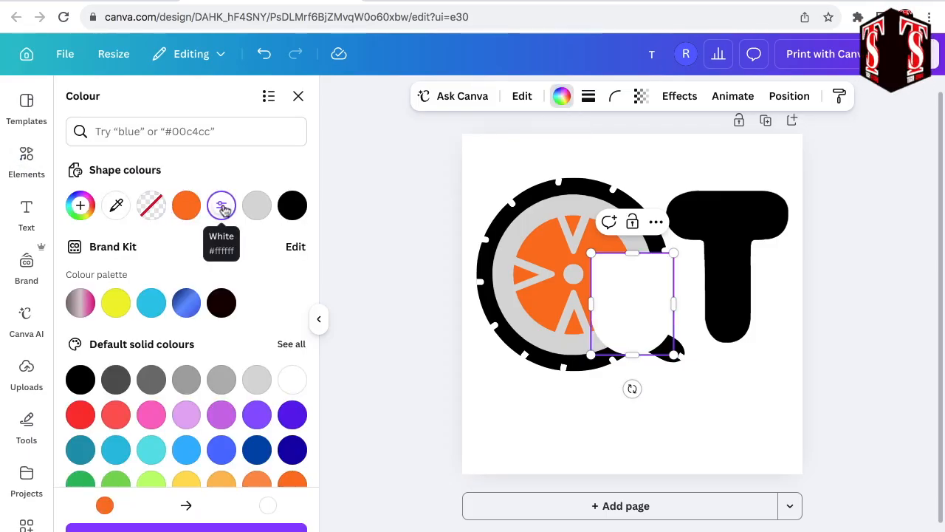
{"action": "left_click_drag", "start_coordinate": [628, 311], "coordinate": [711, 278]}
{"action": "left_click_drag", "start_coordinate": [650, 315], "coordinate": [713, 266]}
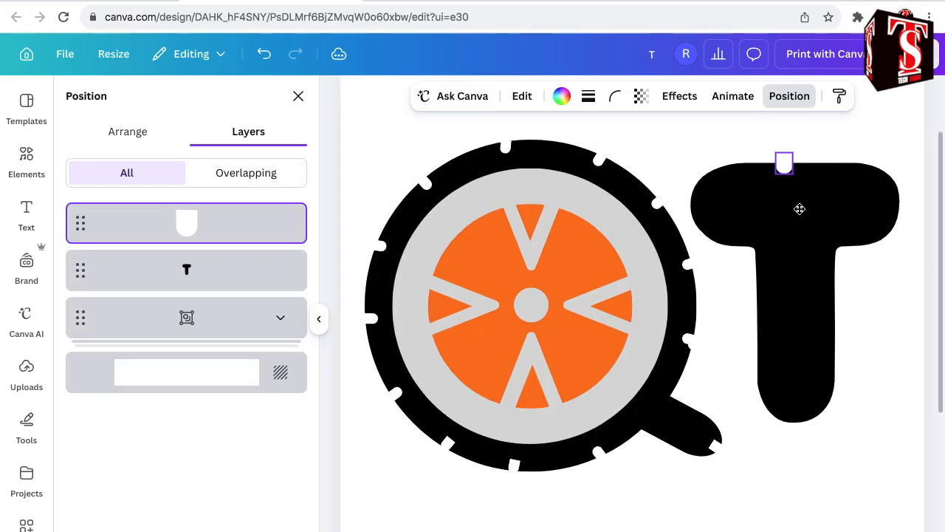
{"action": "left_click_drag", "start_coordinate": [800, 209], "coordinate": [802, 209]}
- Duplicate the white notch onto both ends of the T's crossbar and twice along each side of its stem, rotated inward
{"action": "key", "text": "ctrl+d"}
{"action": "left_click_drag", "start_coordinate": [808, 124], "coordinate": [714, 164]}
{"action": "left_click_drag", "start_coordinate": [683, 251], "coordinate": [743, 220]}
{"action": "left_click_drag", "start_coordinate": [710, 253], "coordinate": [760, 343]}
{"action": "key", "text": "ctrl+d"}
{"action": "key", "text": "ctrl+d"}
{"action": "key", "text": "ctrl+d"}
{"action": "key", "text": "ctrl+d"}
{"action": "left_click_drag", "start_coordinate": [772, 400], "coordinate": [768, 328]}
{"action": "key", "text": "ctrl+d"}
{"action": "scroll", "coordinate": [768, 328], "scroll_direction": "down", "scroll_amount": 4}
- Group the letter T with its seven white notches
{"action": "left_click", "coordinate": [738, 318]}
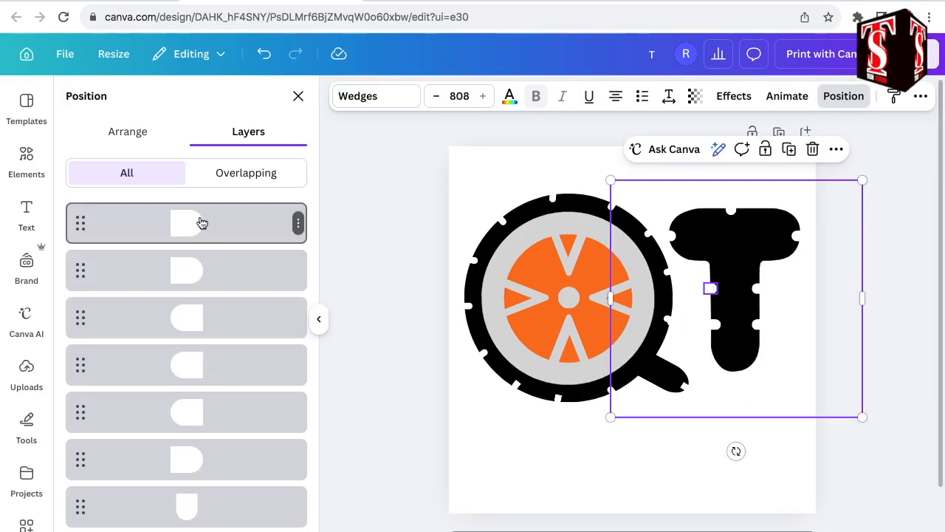
{"action": "left_click", "coordinate": [201, 224], "text": "shift"}
{"action": "scroll", "coordinate": [202, 223], "scroll_direction": "down", "scroll_amount": 2}
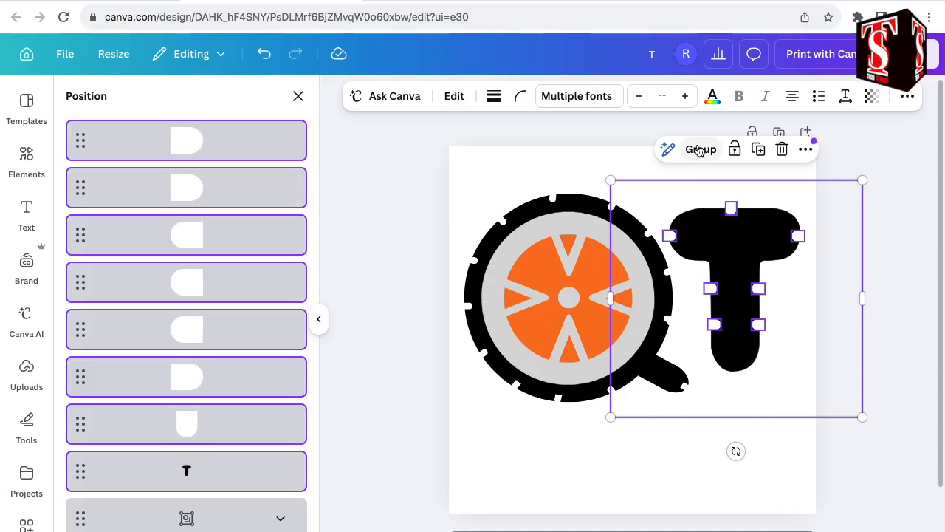
{"action": "left_click", "coordinate": [700, 150]}
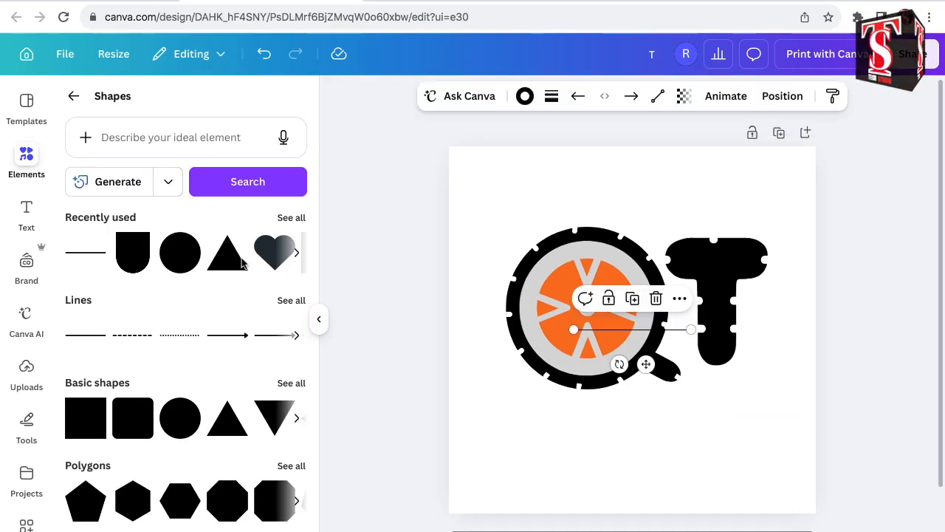
- Turn the new line into a short, thick bar with rounded end points and place it beside the wheel on its left
{"action": "left_click", "coordinate": [558, 99]}
{"action": "left_click_drag", "start_coordinate": [460, 226], "coordinate": [606, 226]}
{"action": "left_click", "coordinate": [638, 178]}
{"action": "left_click_drag", "start_coordinate": [692, 329], "coordinate": [610, 328]}
{"action": "left_click", "coordinate": [552, 97]}
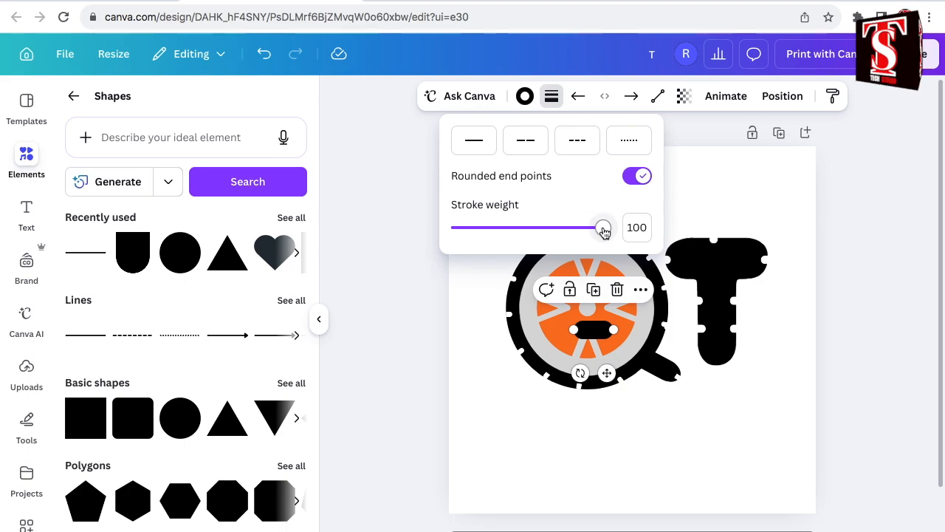
{"action": "left_click_drag", "start_coordinate": [602, 228], "coordinate": [548, 229]}
{"action": "left_click_drag", "start_coordinate": [607, 369], "coordinate": [495, 321]}
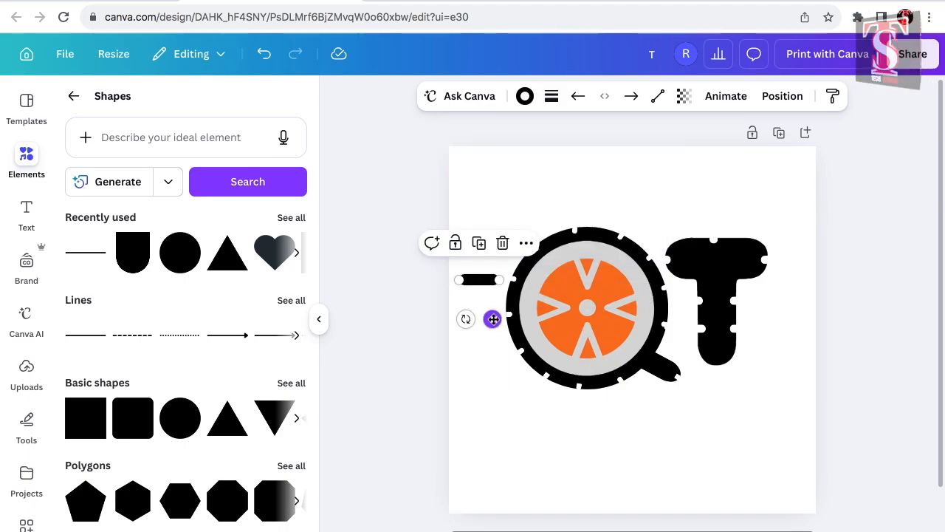
- Duplicate the rounded bar into three stacked speed lines, with the middle one shifted outward from the wheel
{"action": "key", "text": "ctrl+d"}
{"action": "mouse_move", "coordinate": [489, 334]}
{"action": "left_mouse_down"}
{"action": "mouse_move", "coordinate": [489, 383]}
{"action": "mouse_move", "coordinate": [500, 361]}
{"action": "mouse_move", "coordinate": [482, 343]}
{"action": "left_mouse_up"}
{"action": "left_click", "coordinate": [470, 300]}
{"action": "left_click", "coordinate": [484, 284]}
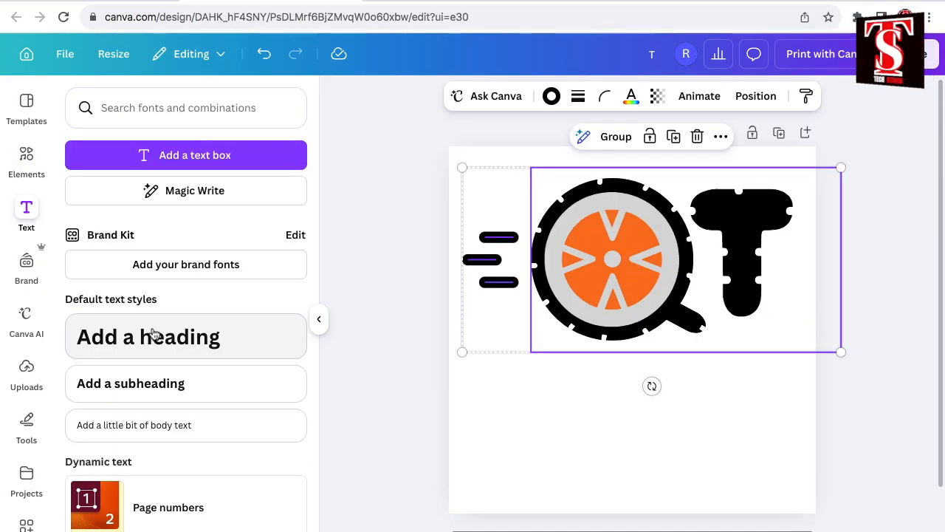
- Add the heading "QUICK TYRES" in the Wedges font and apply the Hollow text effect
{"action": "left_click", "coordinate": [151, 334]}
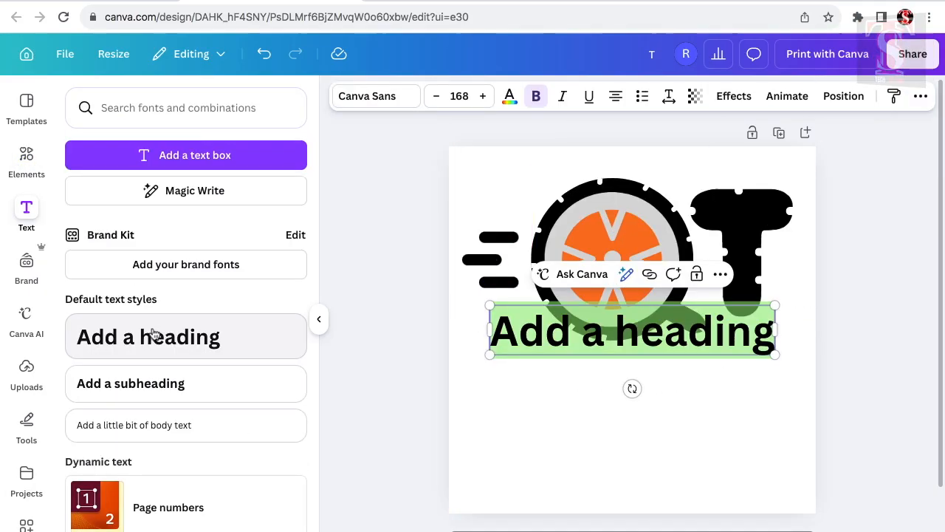
{"action": "type", "text": "QUICK TYRES"}
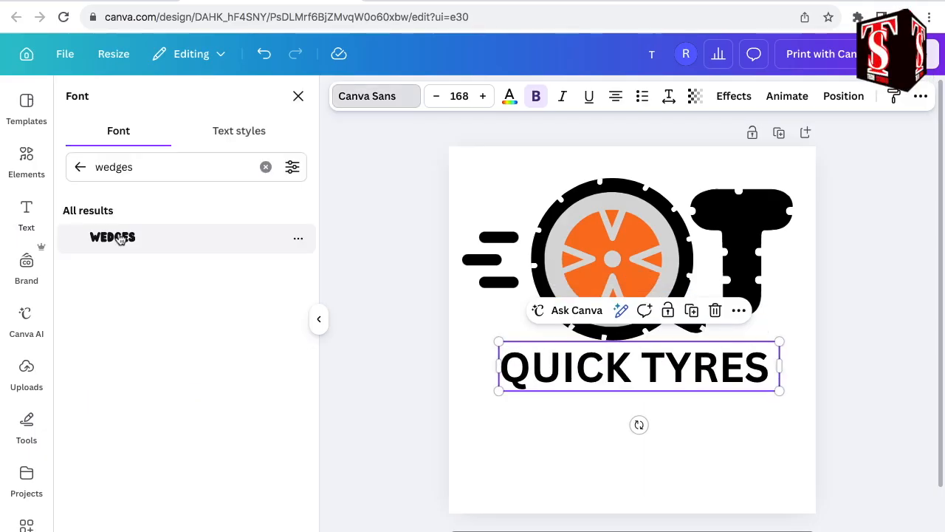
{"action": "left_click", "coordinate": [120, 239]}
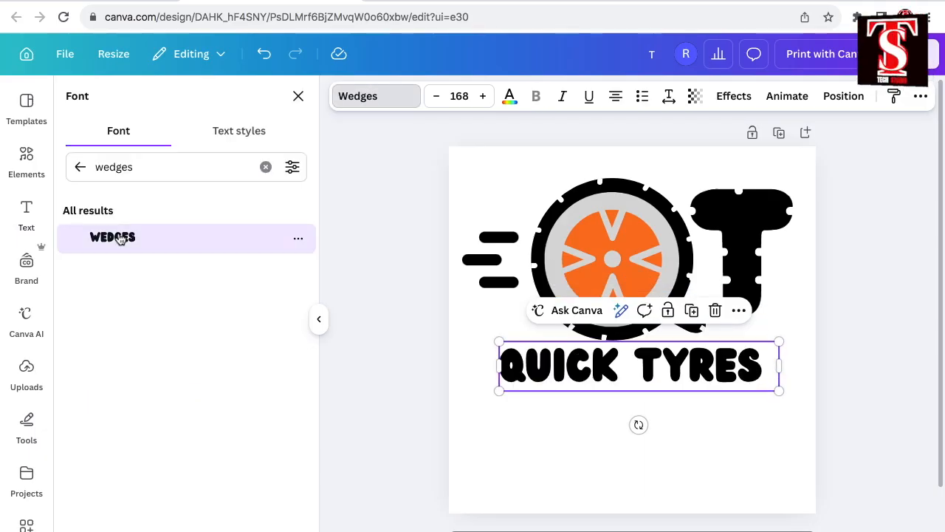
{"action": "left_click", "coordinate": [733, 96]}
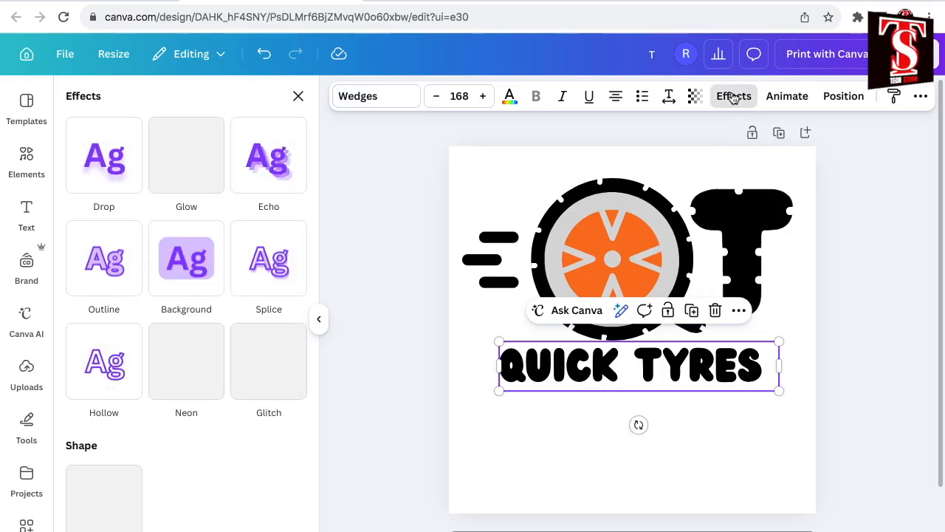
{"action": "left_click", "coordinate": [107, 360]}
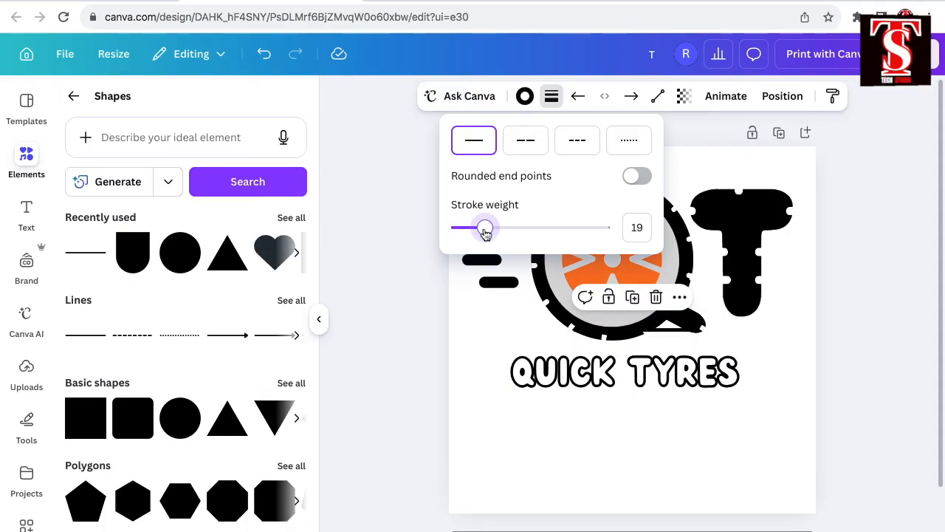
- Frame QUICK TYRES with black lines forming a banner's top and bottom edges and a V-shaped notch at its left end
{"action": "left_click_drag", "start_coordinate": [633, 365], "coordinate": [494, 427]}
{"action": "left_click_drag", "start_coordinate": [489, 464], "coordinate": [498, 412]}
{"action": "left_click_drag", "start_coordinate": [502, 375], "coordinate": [463, 394]}
{"action": "left_click_drag", "start_coordinate": [512, 408], "coordinate": [465, 414]}
{"action": "key", "text": "ctrl+d"}
{"action": "left_click_drag", "start_coordinate": [476, 427], "coordinate": [471, 401]}
{"action": "left_click", "coordinate": [491, 350]}
{"action": "left_click_drag", "start_coordinate": [479, 350], "coordinate": [472, 351]}
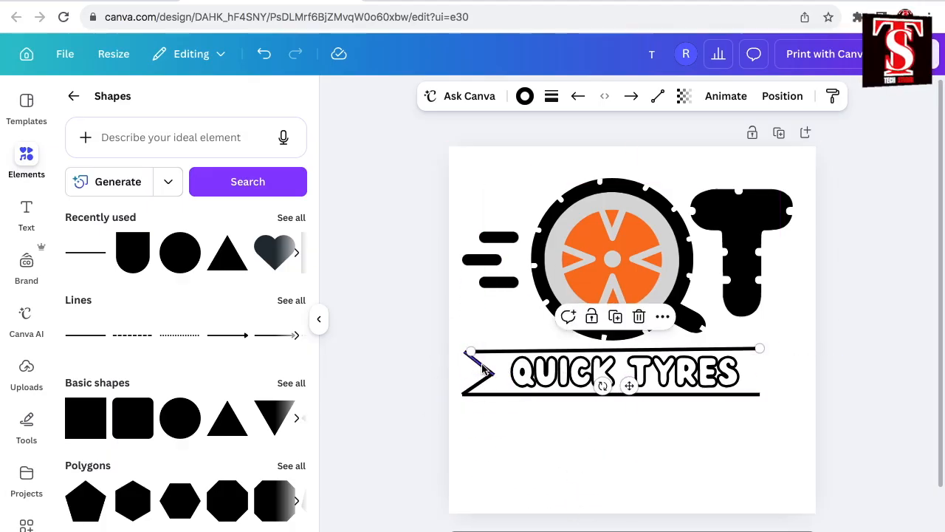
- Duplicate the banner's two diagonal lines and place the copies at its right end as an arrow point
{"action": "left_click", "coordinate": [481, 382]}
{"action": "key", "text": "ctrl+d"}
{"action": "left_click_drag", "start_coordinate": [517, 415], "coordinate": [803, 409]}
{"action": "left_click", "coordinate": [479, 362]}
{"action": "key", "text": "ctrl+d"}
{"action": "left_click_drag", "start_coordinate": [467, 403], "coordinate": [753, 394]}
{"action": "scroll", "coordinate": [633, 377], "scroll_direction": "up", "scroll_amount": 5}
{"action": "left_click", "coordinate": [375, 326]}
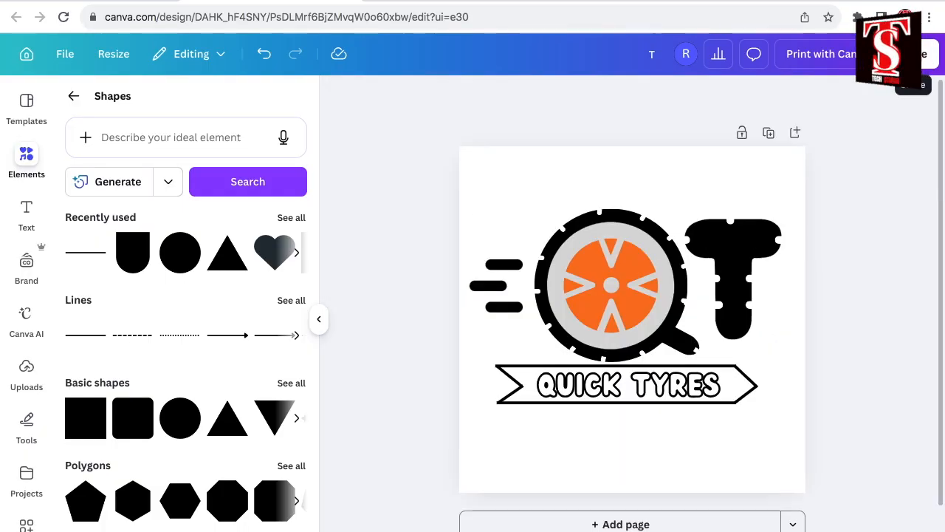
- Download the logo as a PNG with a transparent background
{"action": "left_click", "coordinate": [912, 54]}
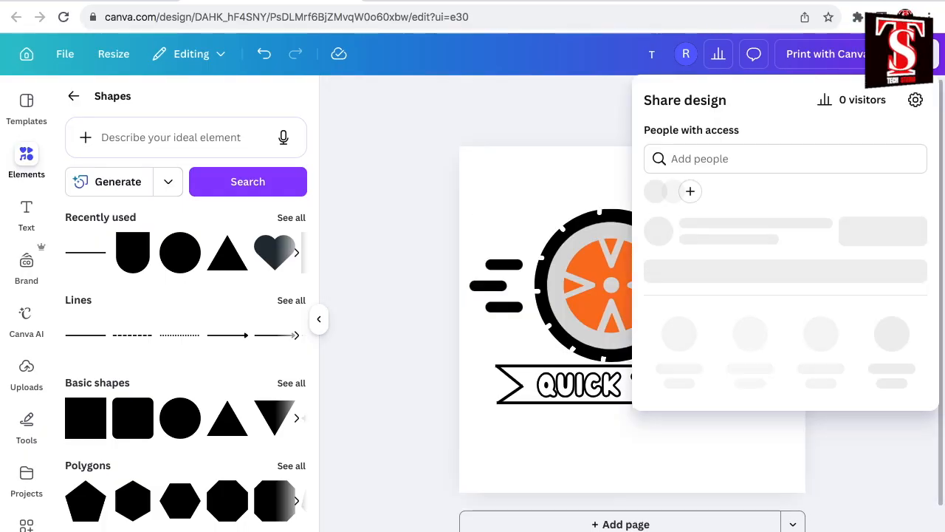
{"action": "left_click", "coordinate": [679, 329]}
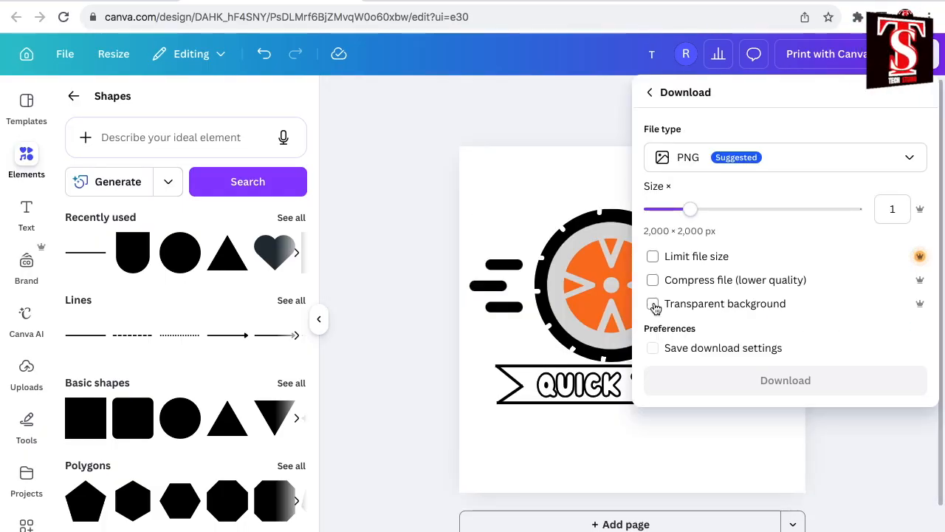
{"action": "left_click", "coordinate": [654, 305]}
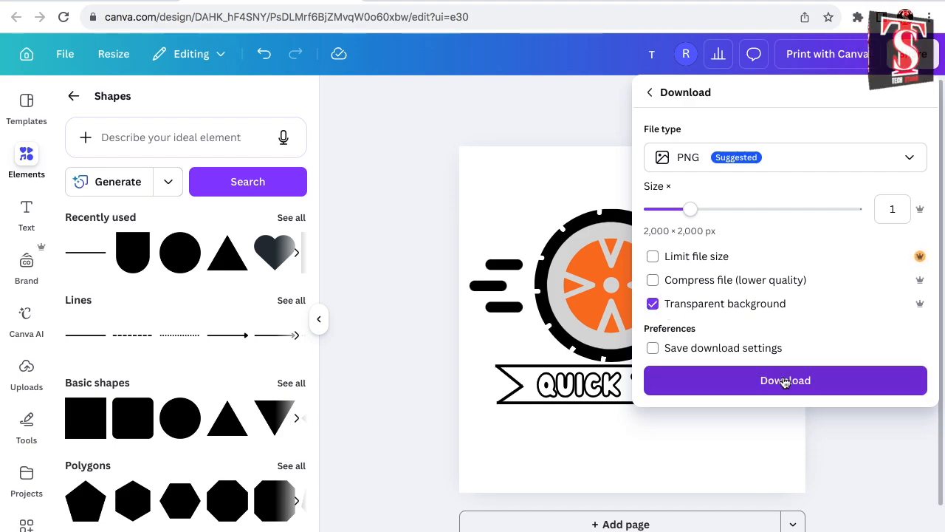
{"action": "left_click", "coordinate": [786, 380]}
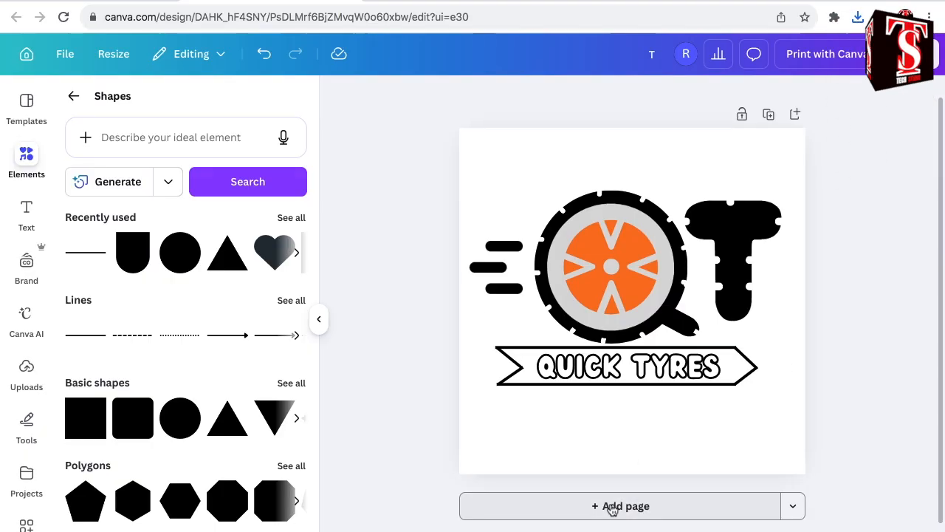
- Add a second page and place the downloaded logo image on it
{"action": "left_click", "coordinate": [612, 507]}
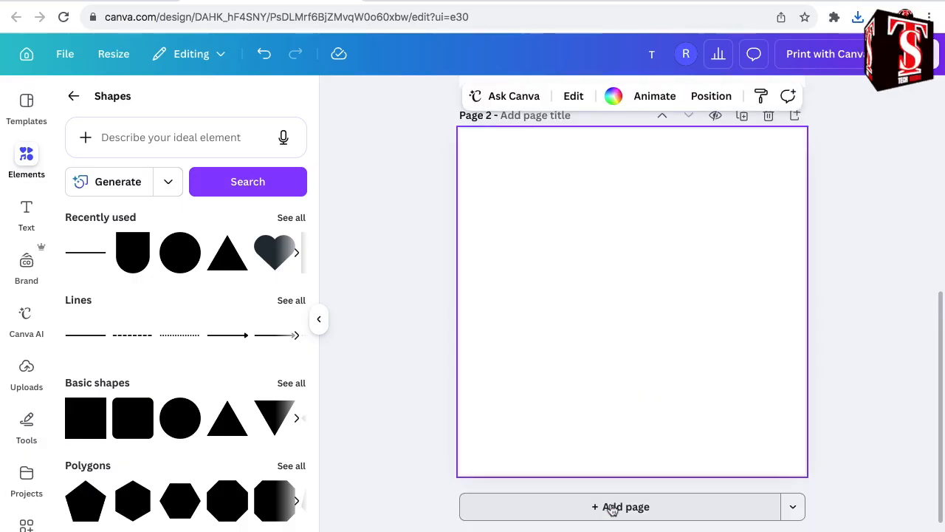
{"action": "left_click", "coordinate": [858, 16]}
{"action": "left_click_drag", "start_coordinate": [683, 81], "coordinate": [543, 292]}
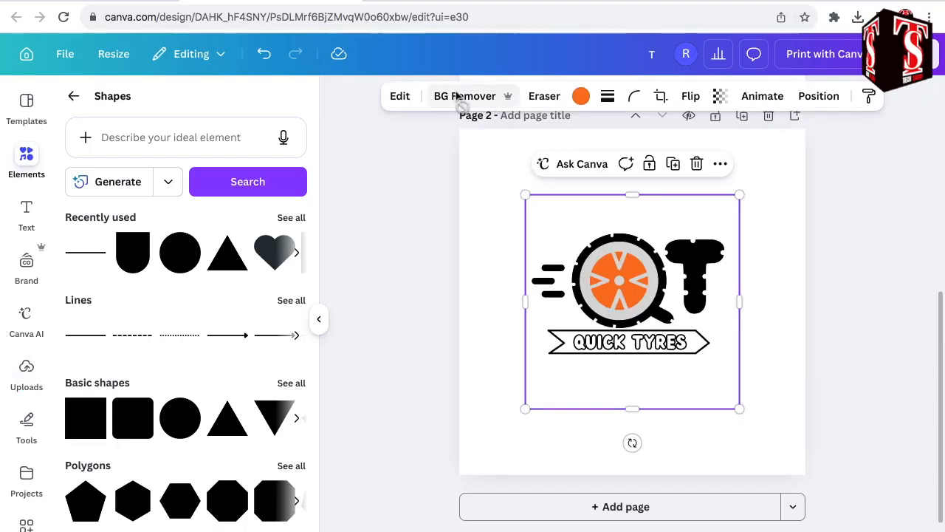
- Remove the logo image's background on page 2 and crop off the empty space above and below the logo
{"action": "left_click", "coordinate": [456, 96]}
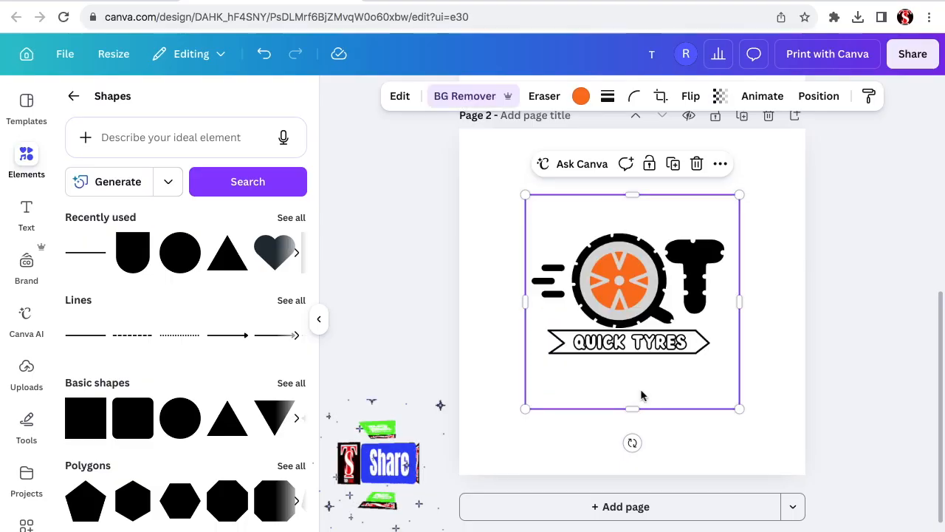
{"action": "left_click_drag", "start_coordinate": [632, 408], "coordinate": [635, 367]}
{"action": "left_click_drag", "start_coordinate": [632, 194], "coordinate": [631, 214]}
- Enlarge the cropped logo image so it spans the full width of page 2, and deselect it
{"action": "left_click_drag", "start_coordinate": [596, 243], "coordinate": [543, 229]}
{"action": "left_click_drag", "start_coordinate": [679, 314], "coordinate": [835, 369]}
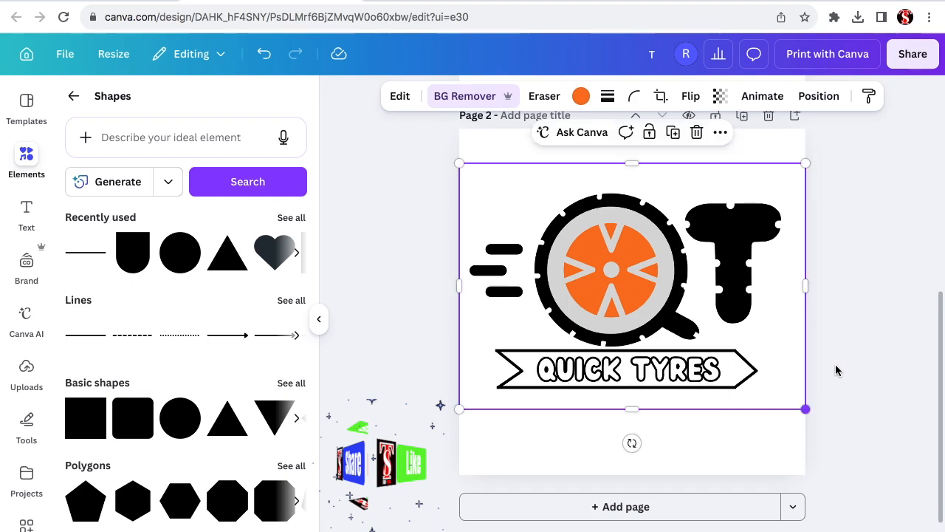
{"action": "left_click", "coordinate": [931, 298]}
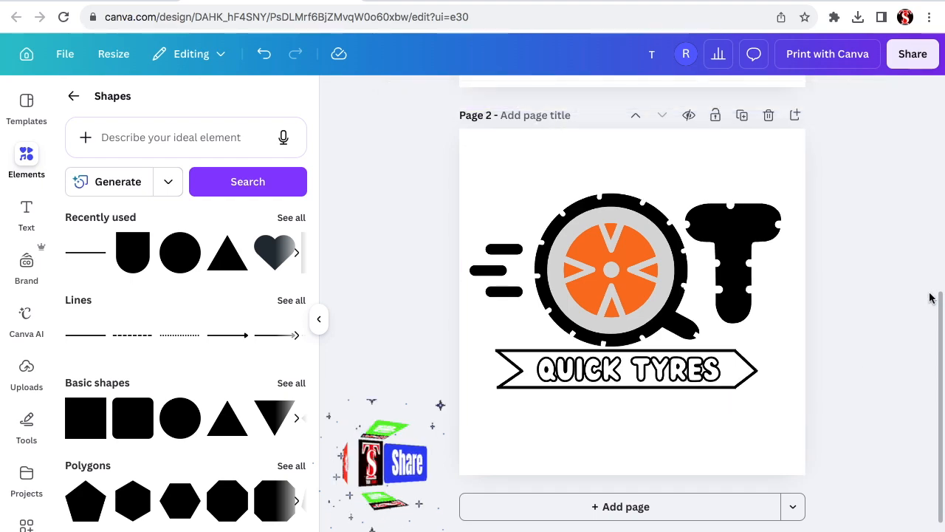
- Download only page 2 as a PNG with a transparent background
{"action": "left_click", "coordinate": [917, 55]}
{"action": "left_click", "coordinate": [677, 401]}
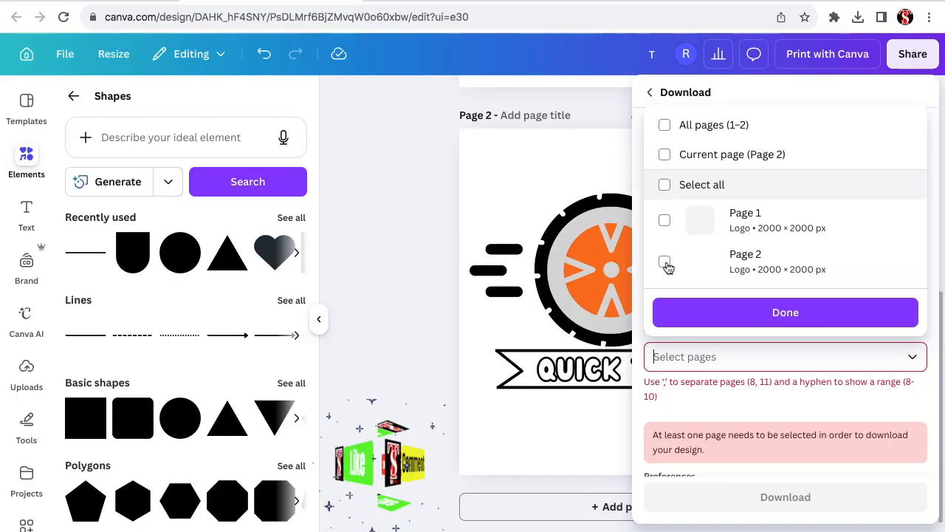
{"action": "left_click", "coordinate": [665, 263]}
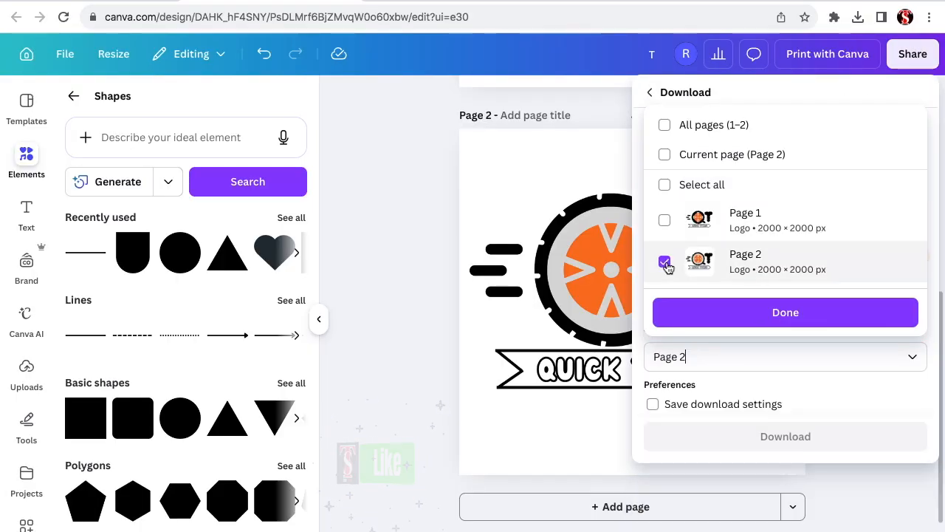
{"action": "left_click", "coordinate": [771, 313]}
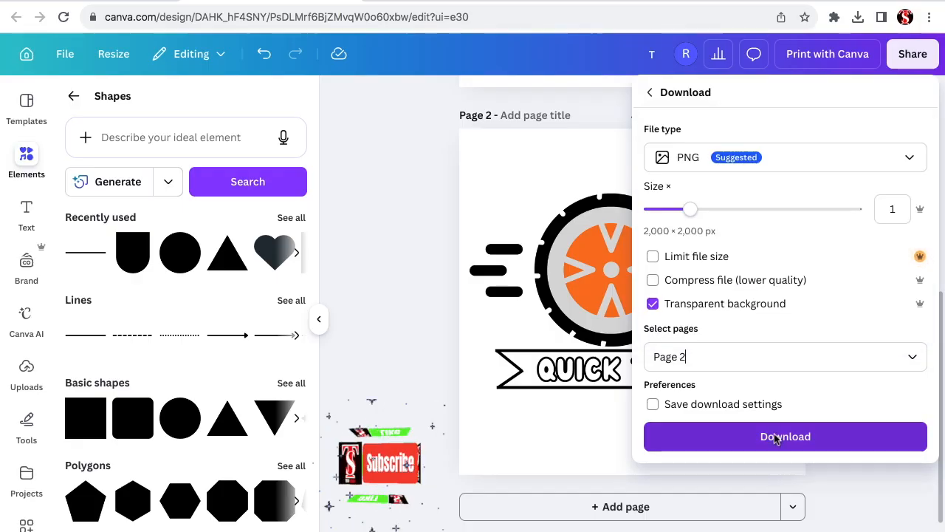
{"action": "left_click", "coordinate": [776, 439]}
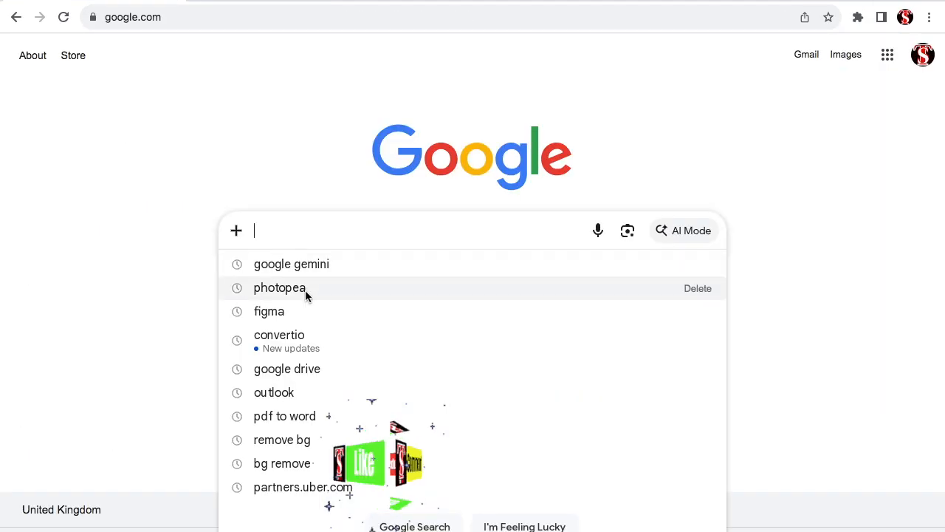
- Switch to Google Gemini by searching Google for "google gemini", and open its image creation page
{"action": "left_click", "coordinate": [309, 263]}
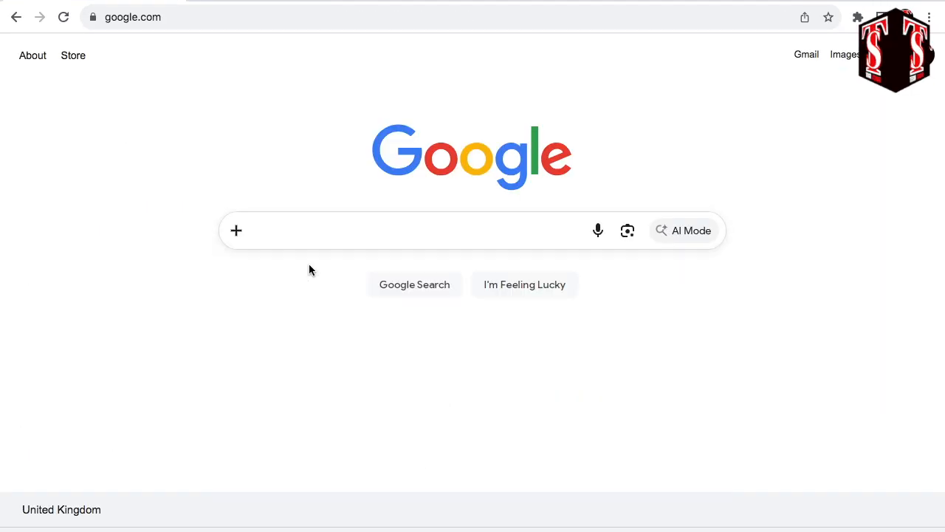
{"action": "left_click", "coordinate": [150, 255]}
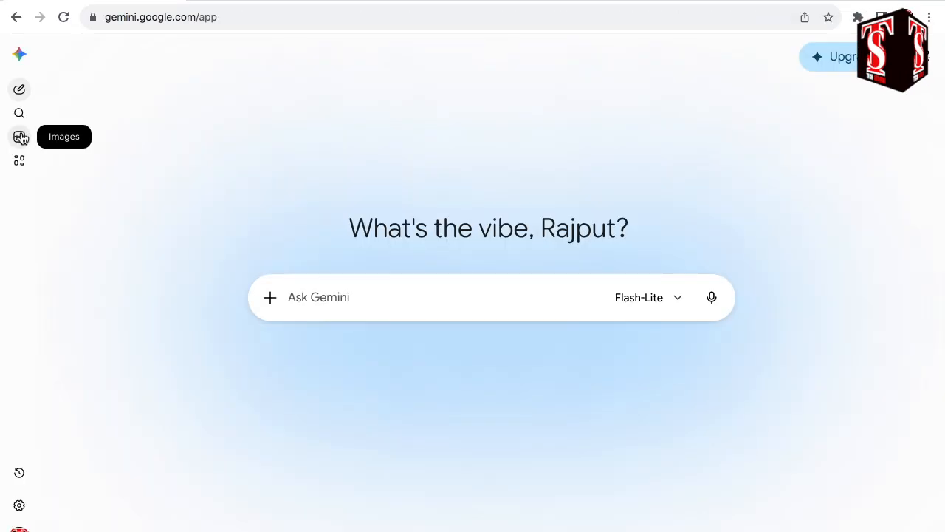
{"action": "left_click", "coordinate": [20, 138]}
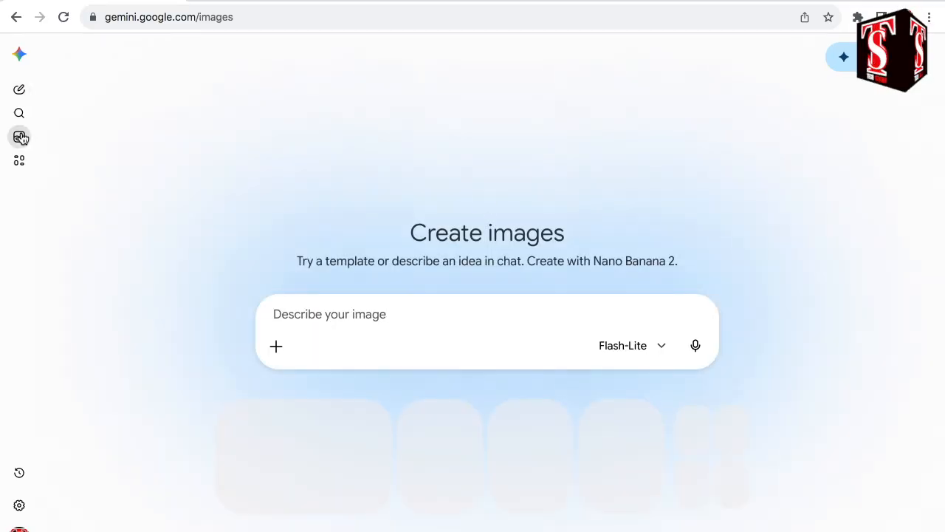
- Upload the logo file T (1).png from Downloads to the image prompt
{"action": "left_click", "coordinate": [278, 353]}
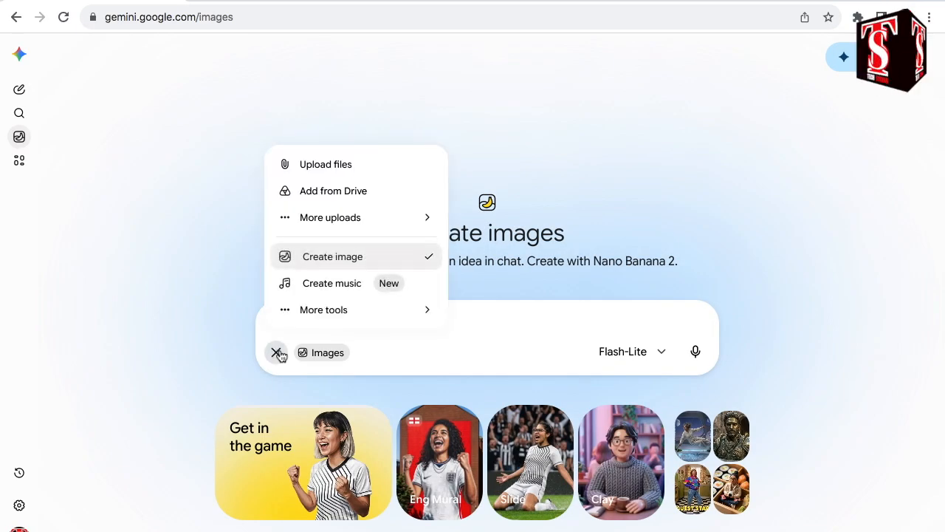
{"action": "left_click", "coordinate": [330, 166]}
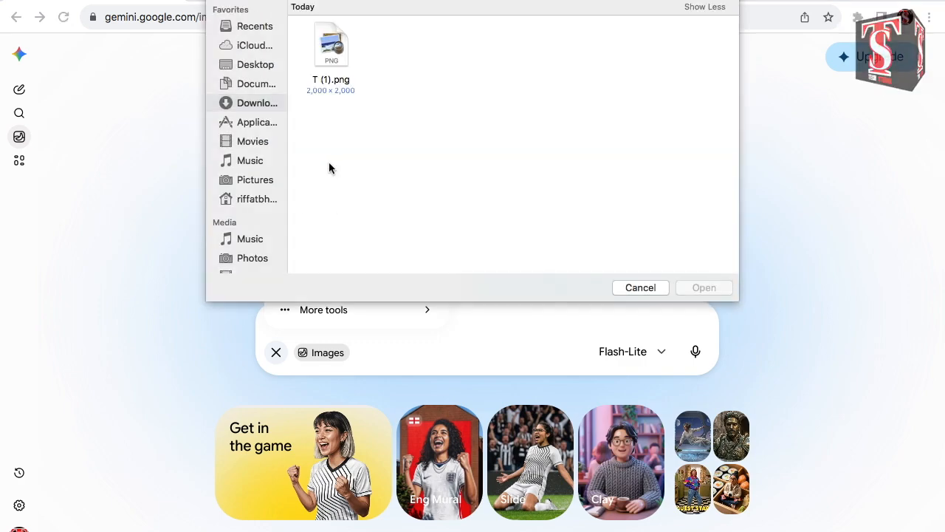
{"action": "left_click", "coordinate": [331, 46]}
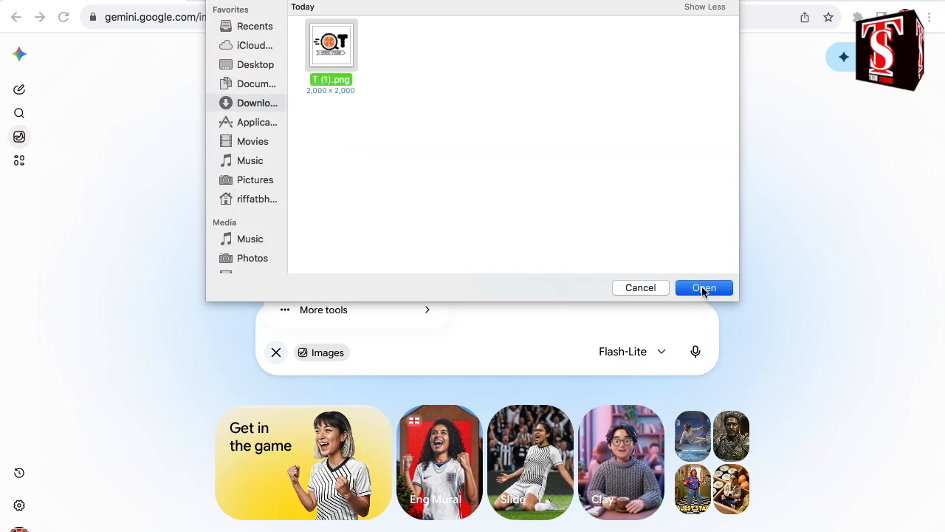
{"action": "left_click", "coordinate": [704, 287]}
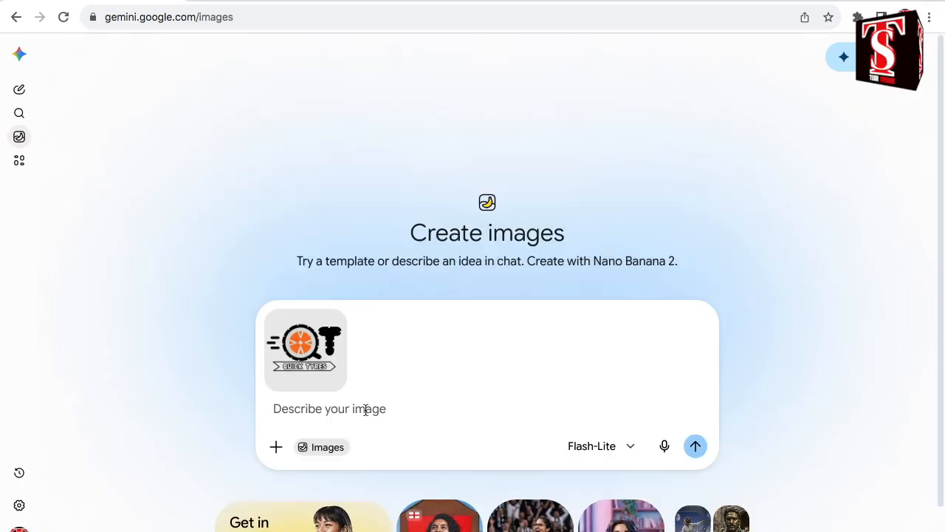
- Generate an image from the uploaded logo with the prompt "3D logo" and view the result
{"action": "type", "text": "3D logo"}
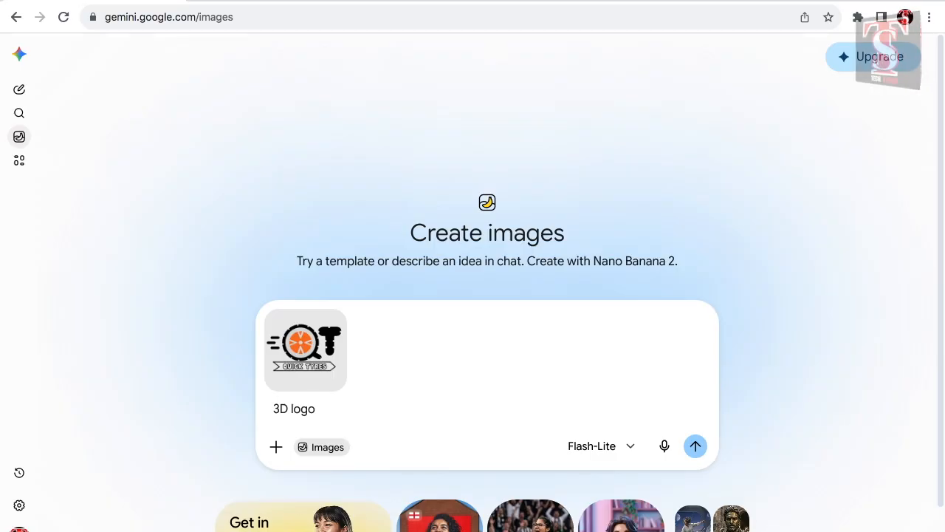
{"action": "key", "text": "Return"}
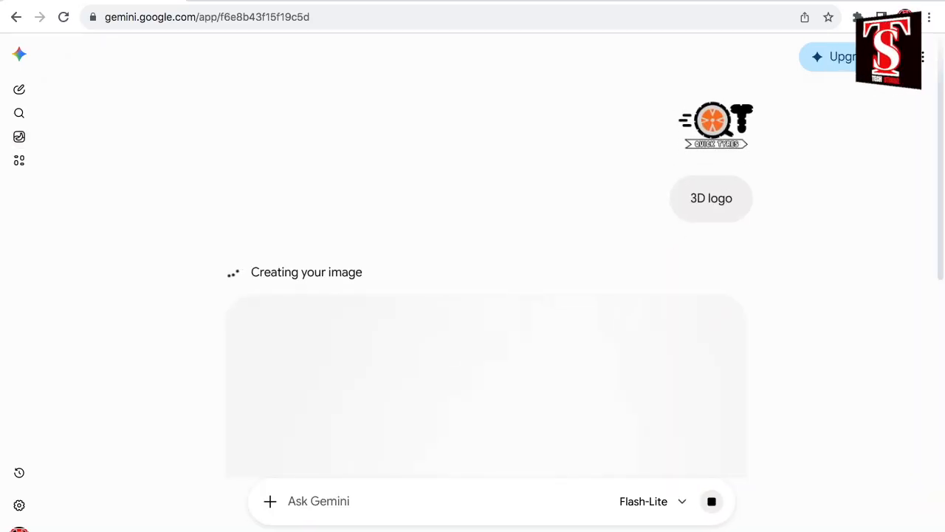
{"action": "scroll", "coordinate": [763, 361], "scroll_direction": "down", "scroll_amount": 3}
{"action": "scroll", "coordinate": [763, 361], "scroll_direction": "down", "scroll_amount": 2}
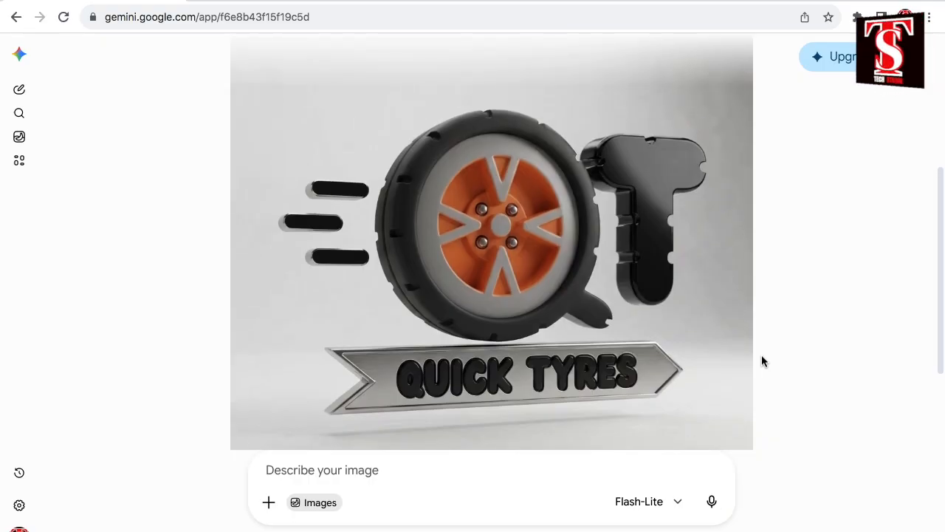